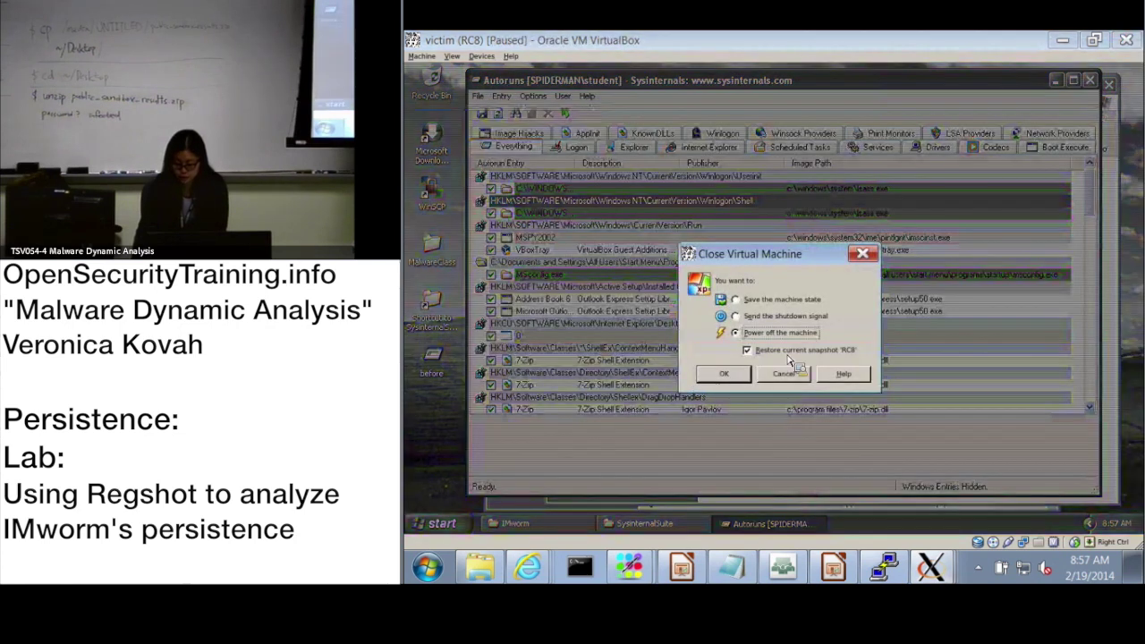
Step: Power off the VM restoring the RC8 snapshot, then start it and maximize its window
{"action": "left_click", "coordinate": [733, 377]}
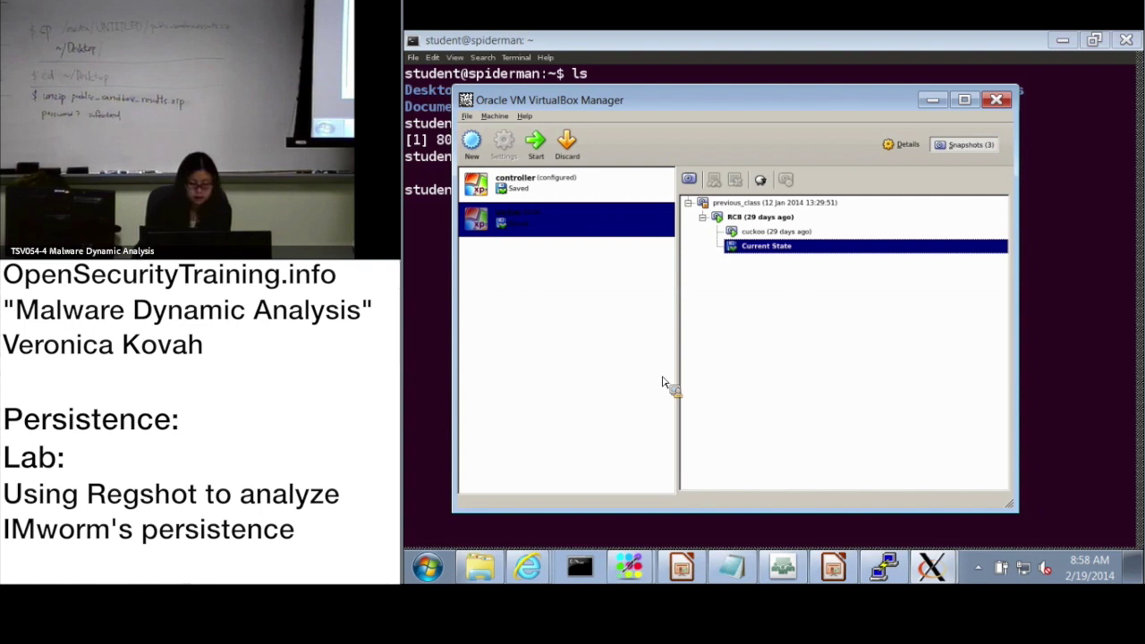
{"action": "left_click", "coordinate": [537, 145]}
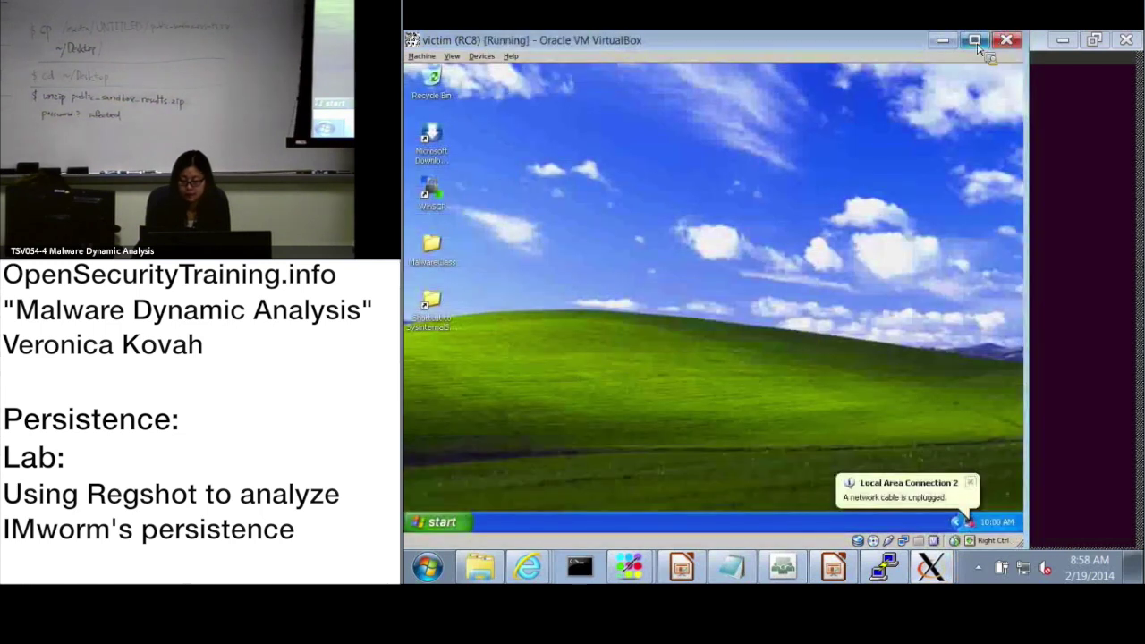
{"action": "left_click", "coordinate": [975, 40]}
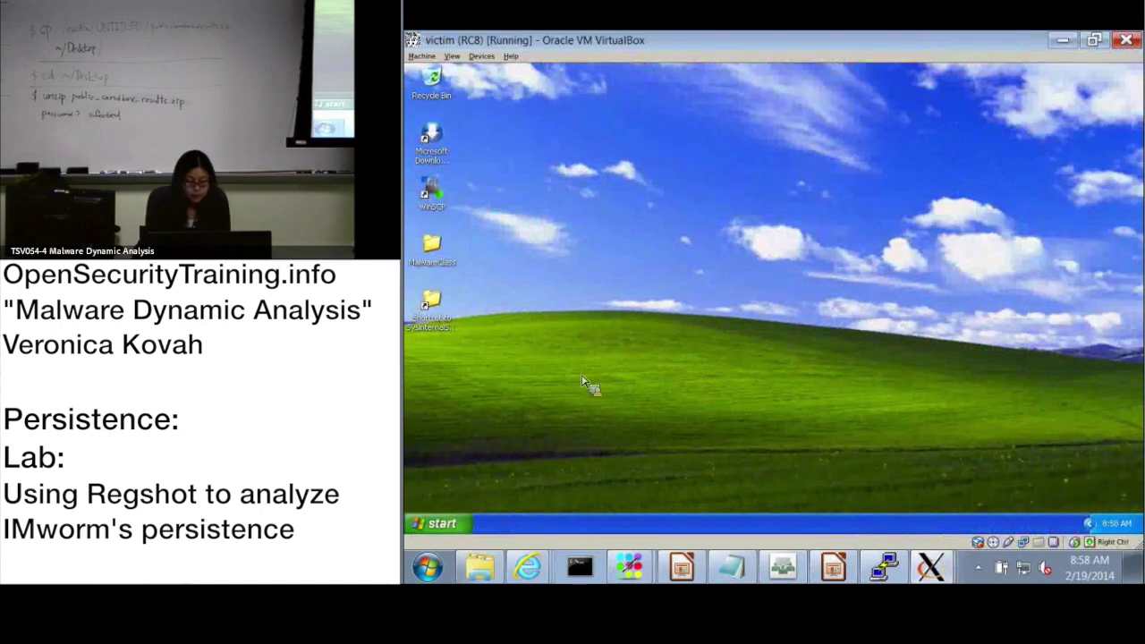
Step: Open MalwareClass\tools\v5_regshot and launch regshot.exe (Regshot 1.8.3-beta1V5)
{"action": "left_click", "coordinate": [430, 249]}
{"action": "double_click", "coordinate": [429, 249]}
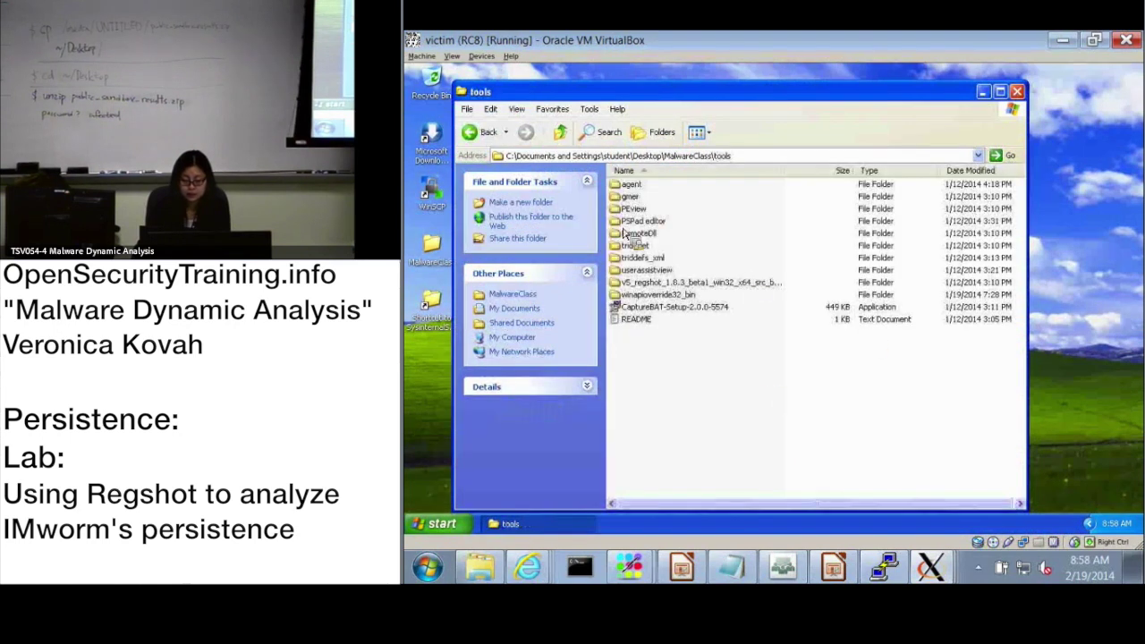
{"action": "left_click", "coordinate": [634, 283]}
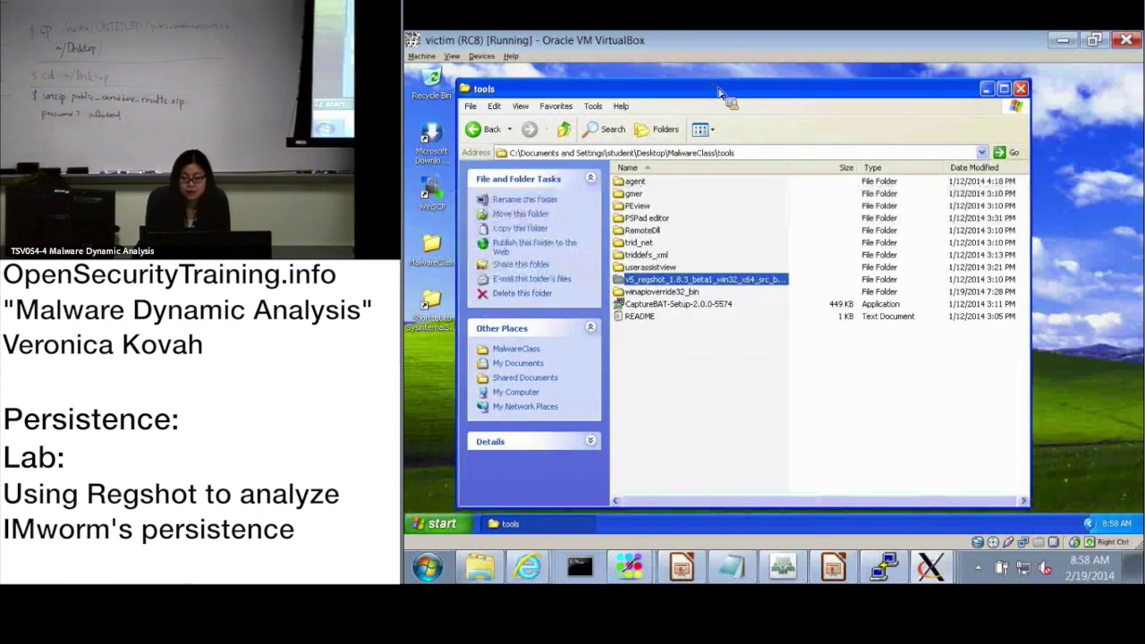
{"action": "left_click_drag", "start_coordinate": [696, 95], "coordinate": [756, 76]}
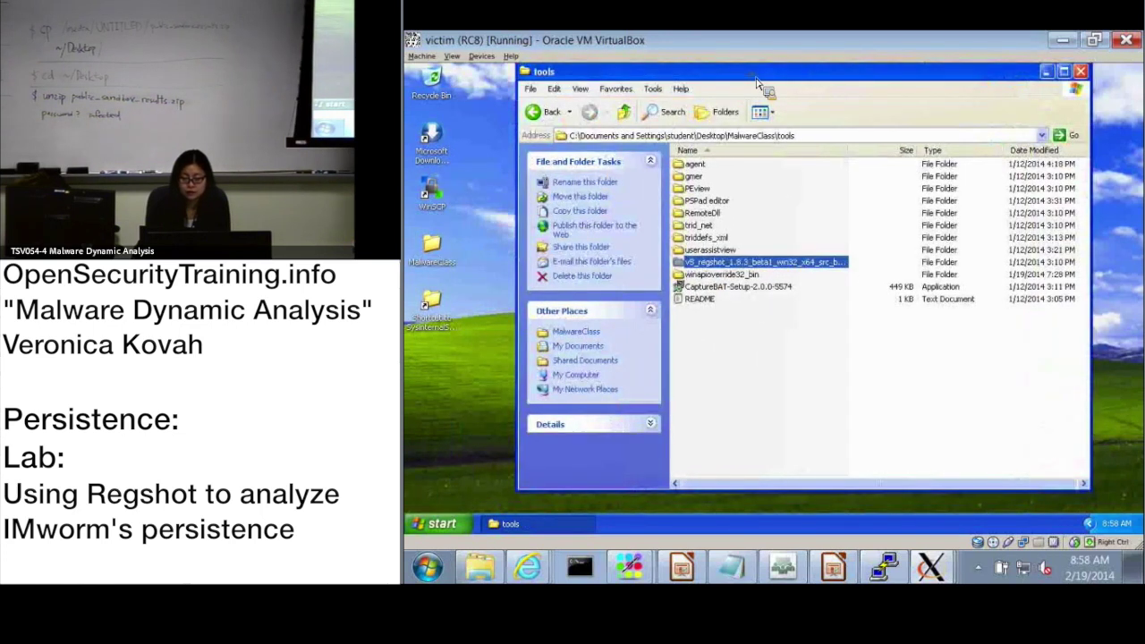
{"action": "double_click", "coordinate": [724, 266]}
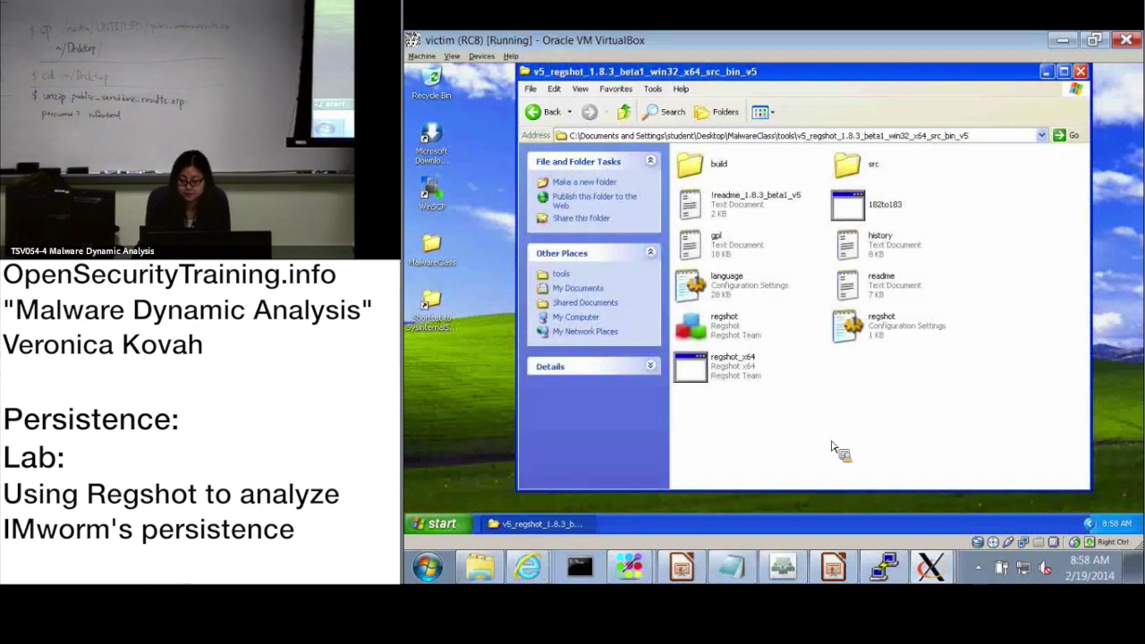
{"action": "left_click", "coordinate": [720, 325]}
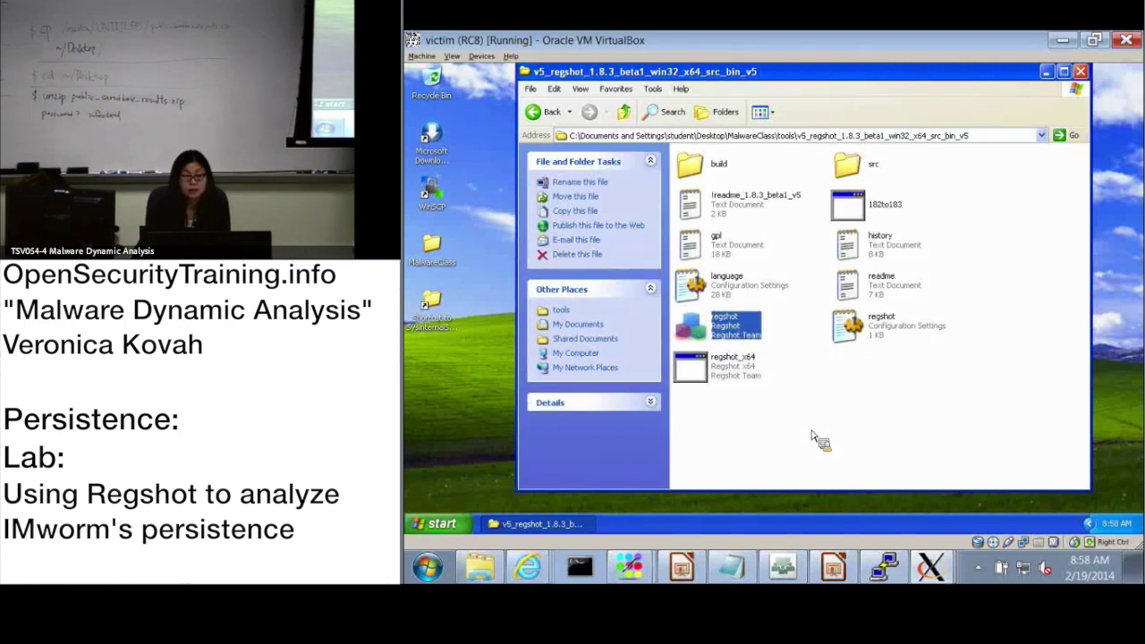
{"action": "double_click", "coordinate": [725, 327]}
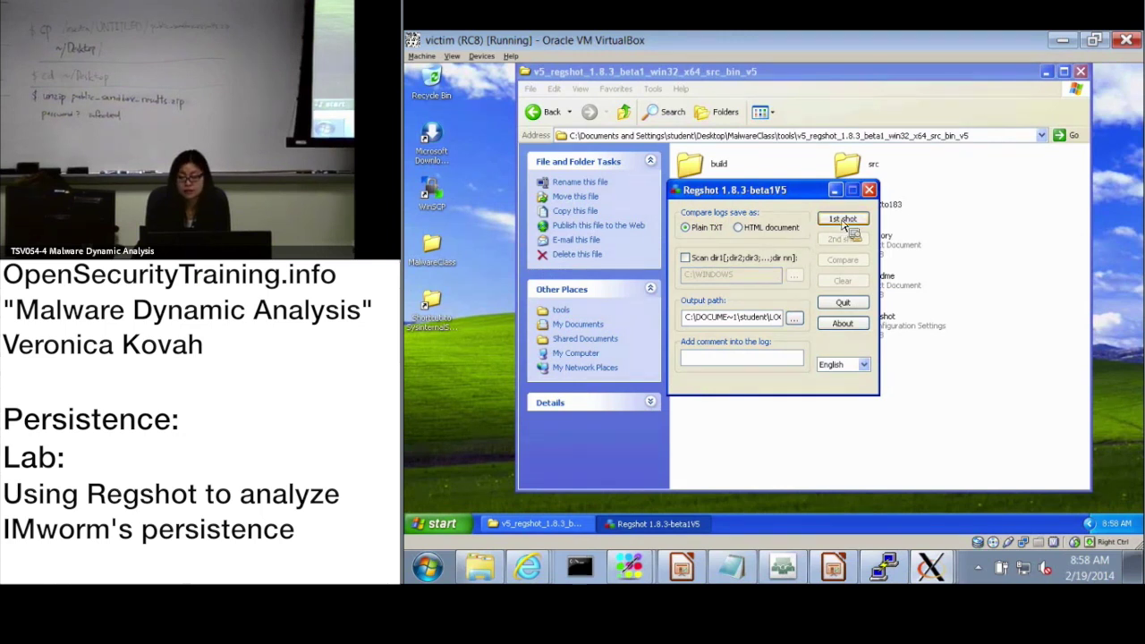
Step: Take Regshot's 1st shot (76982 keys, 152684 values) and move the window left
{"action": "left_click", "coordinate": [843, 221]}
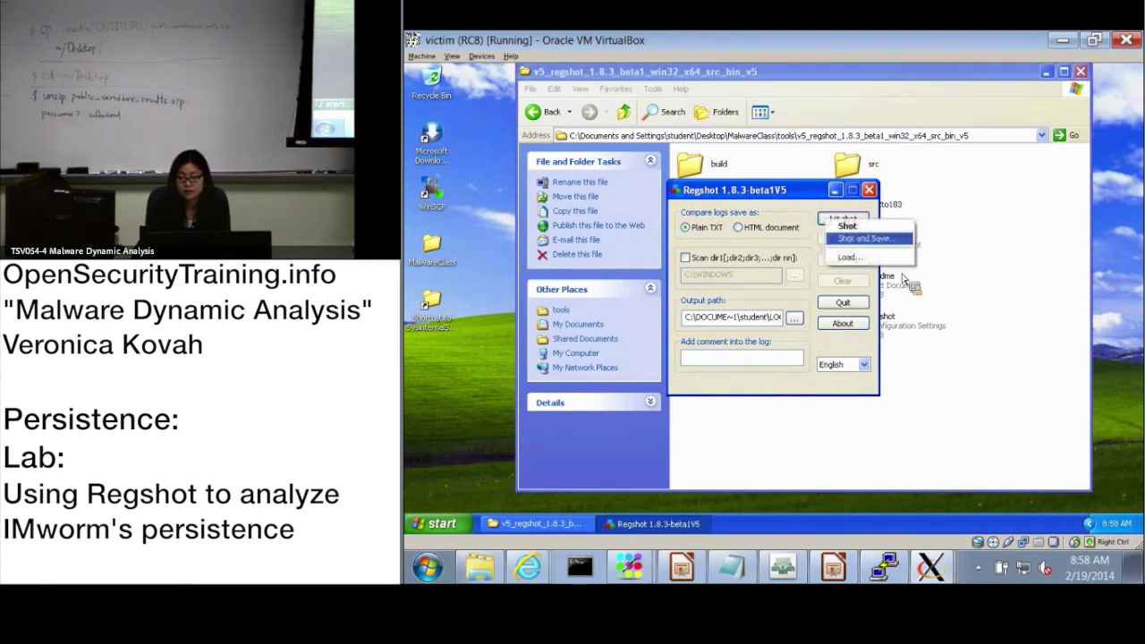
{"action": "left_click", "coordinate": [882, 228]}
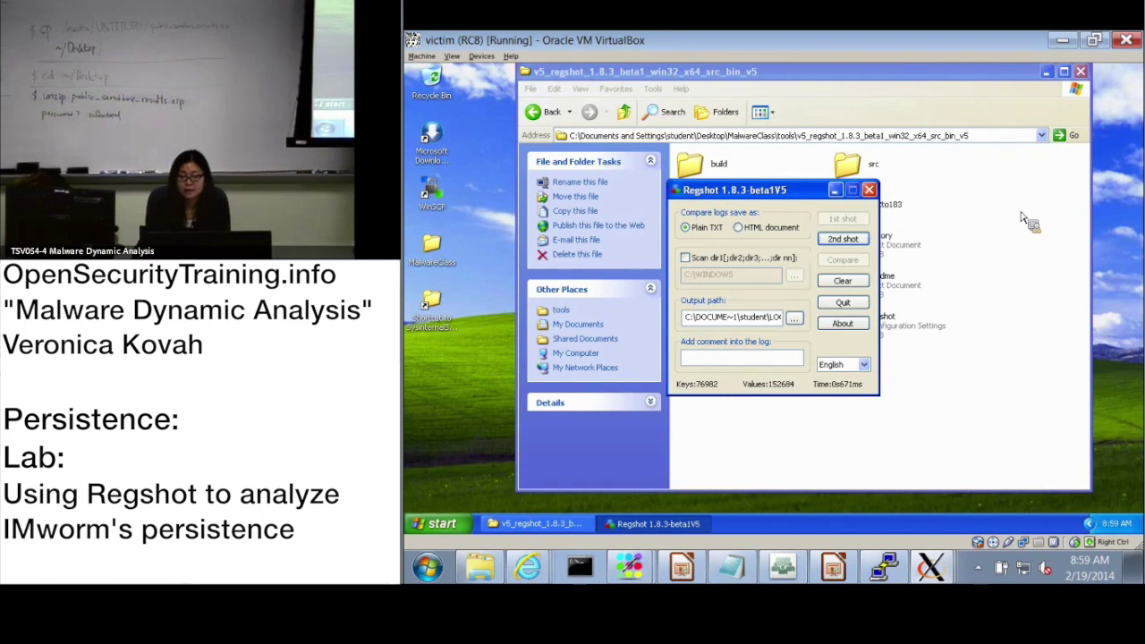
{"action": "left_click_drag", "start_coordinate": [794, 195], "coordinate": [610, 198]}
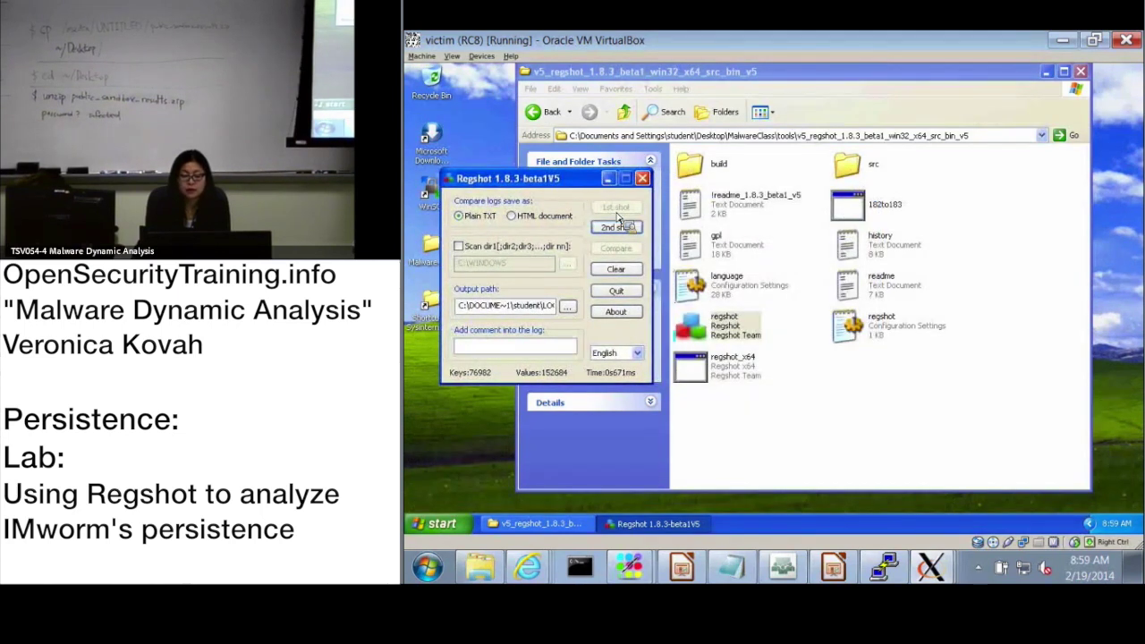
Step: Trim the Explorer address bar path back to MalwareClass\ and go there
{"action": "left_click", "coordinate": [1019, 273]}
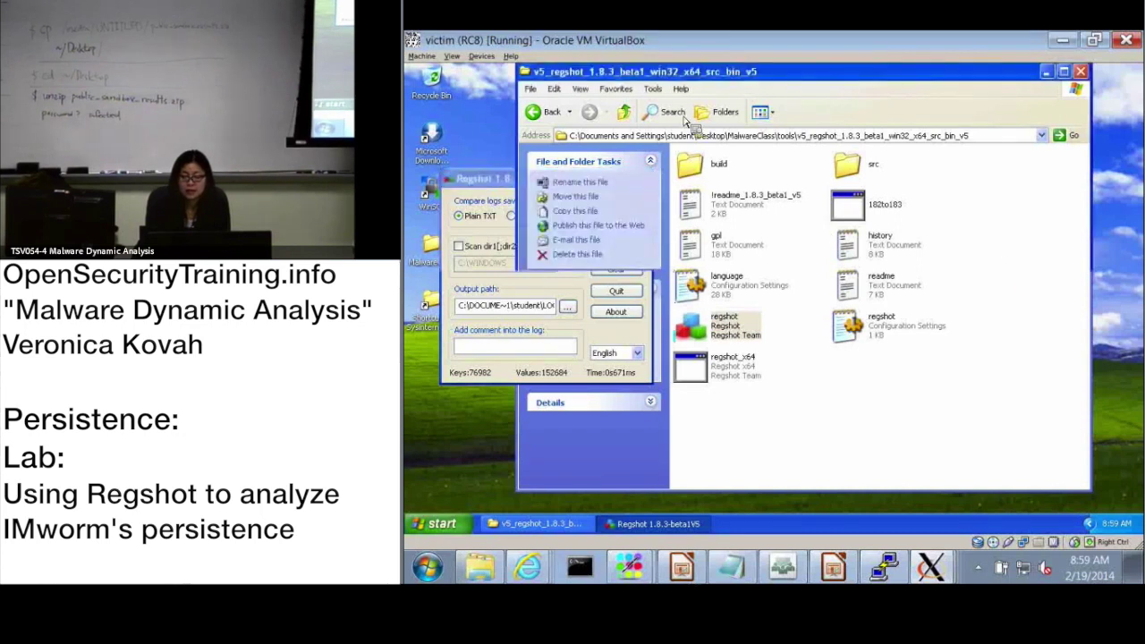
{"action": "left_click", "coordinate": [958, 279]}
{"action": "left_click_drag", "start_coordinate": [927, 78], "coordinate": [926, 93]}
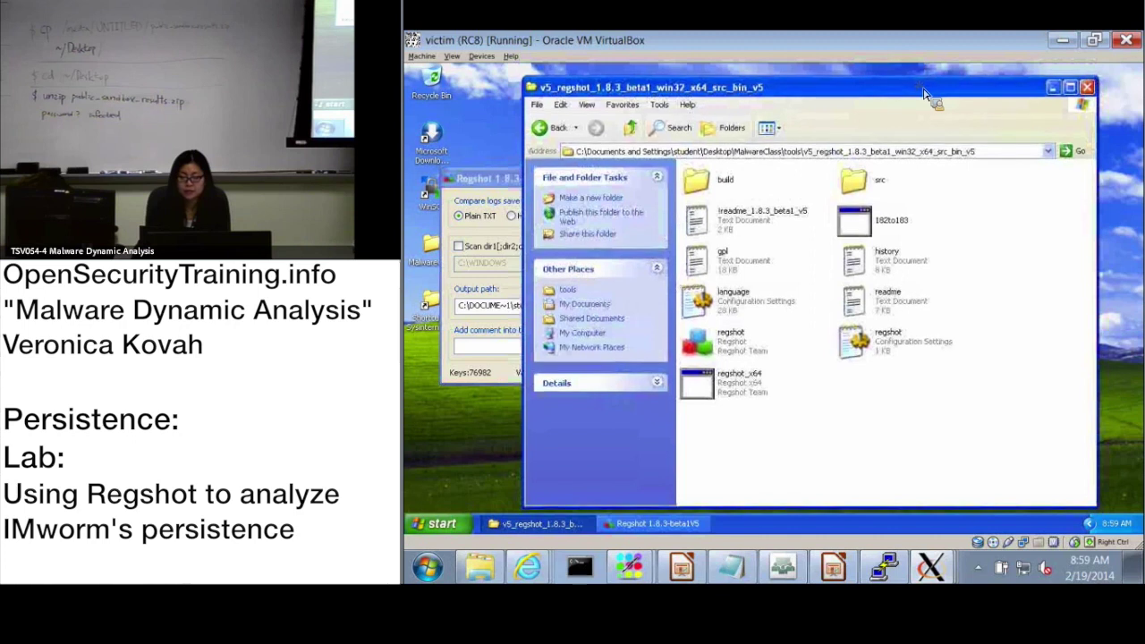
{"action": "left_click", "coordinate": [804, 154]}
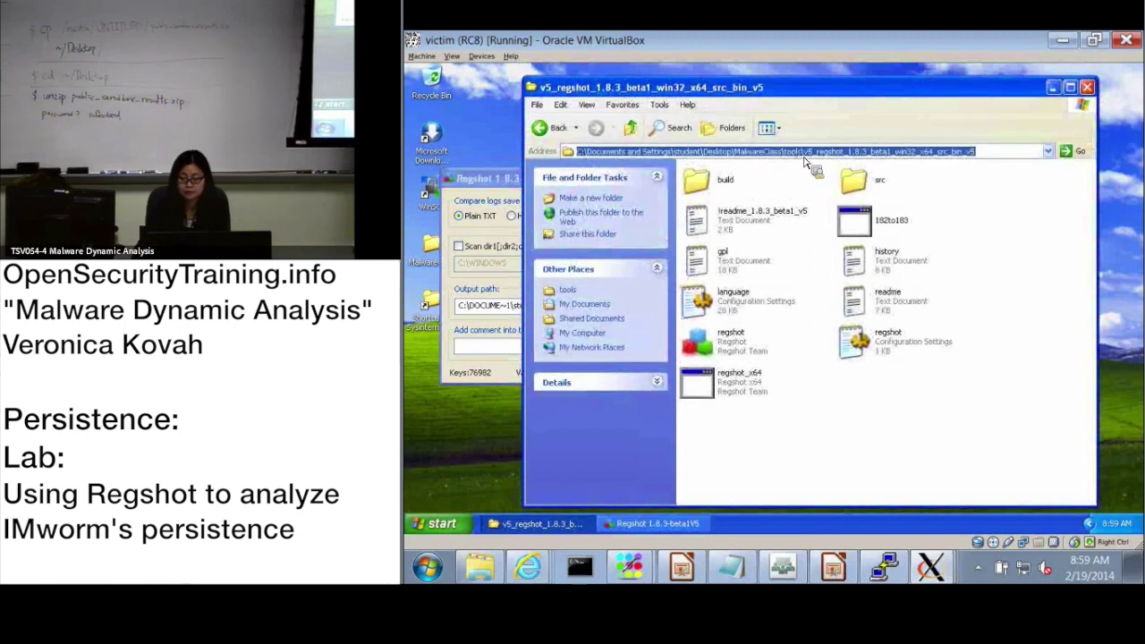
{"action": "left_click", "coordinate": [787, 154]}
{"action": "left_click_drag", "start_coordinate": [787, 155], "coordinate": [991, 150]}
{"action": "key", "text": "BackSpace"}
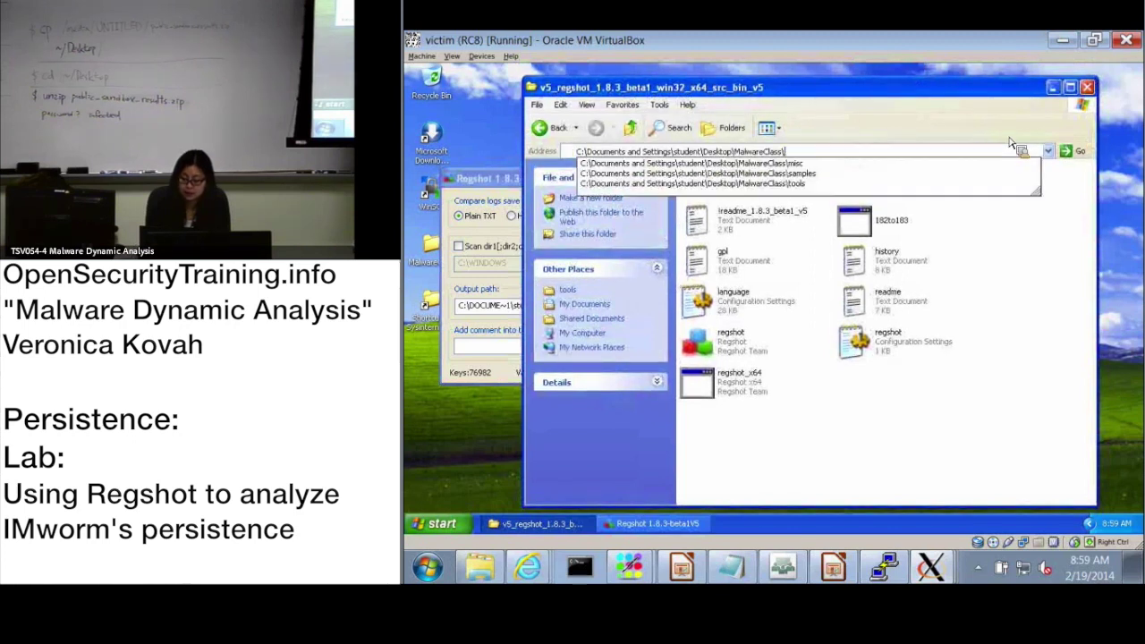
{"action": "key", "text": "Return"}
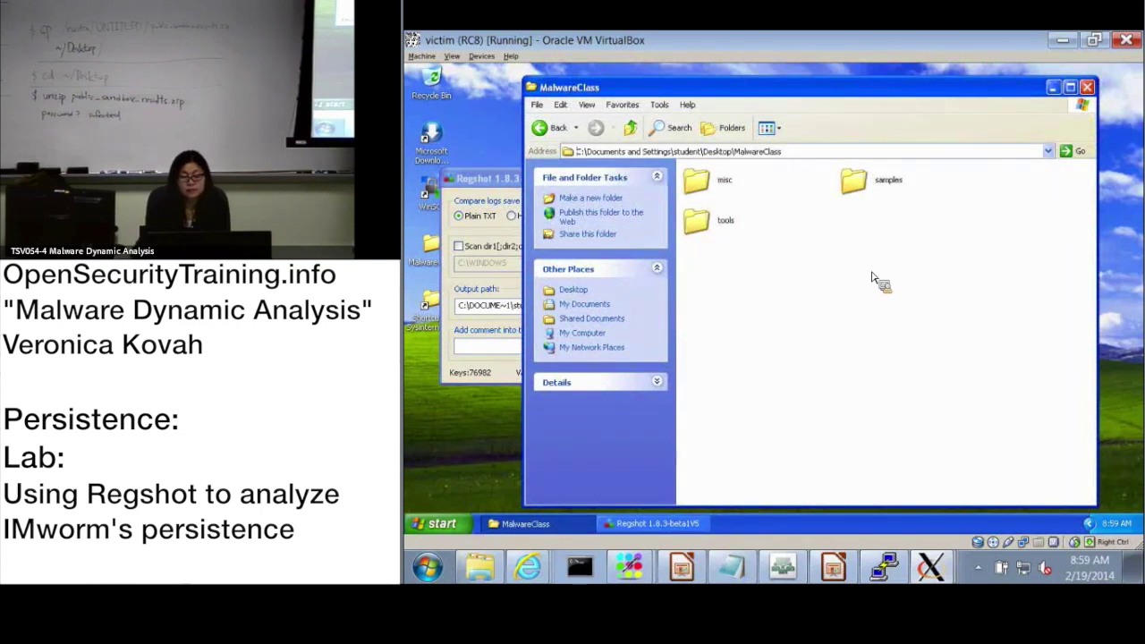
Step: Open samples\IMworm, select the malware folder, and return to Regshot
{"action": "double_click", "coordinate": [856, 186]}
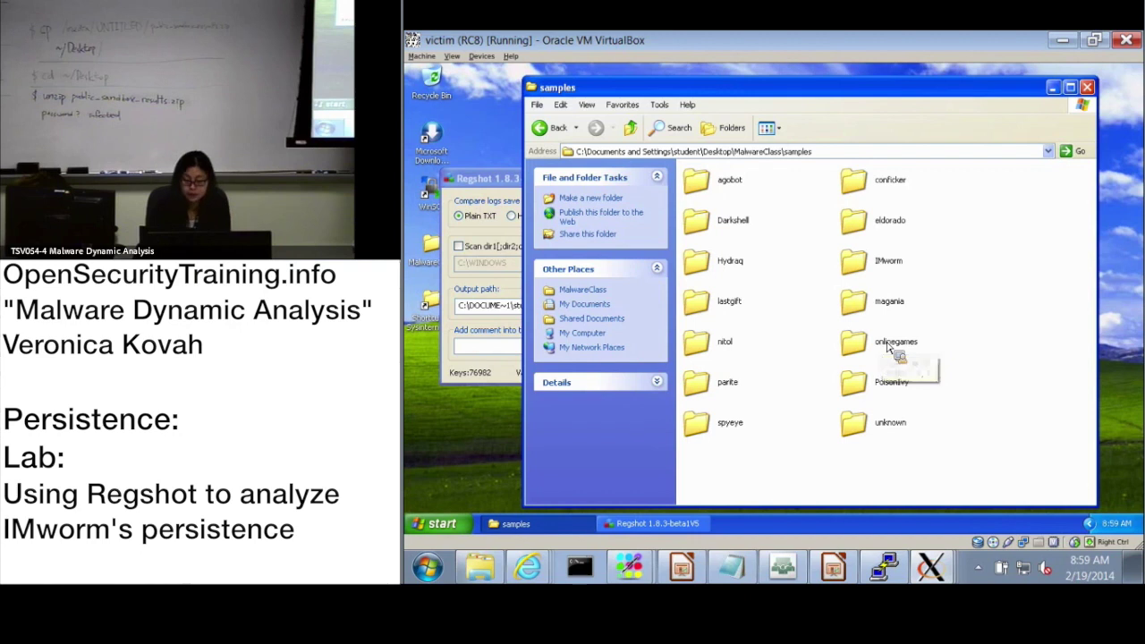
{"action": "double_click", "coordinate": [890, 267]}
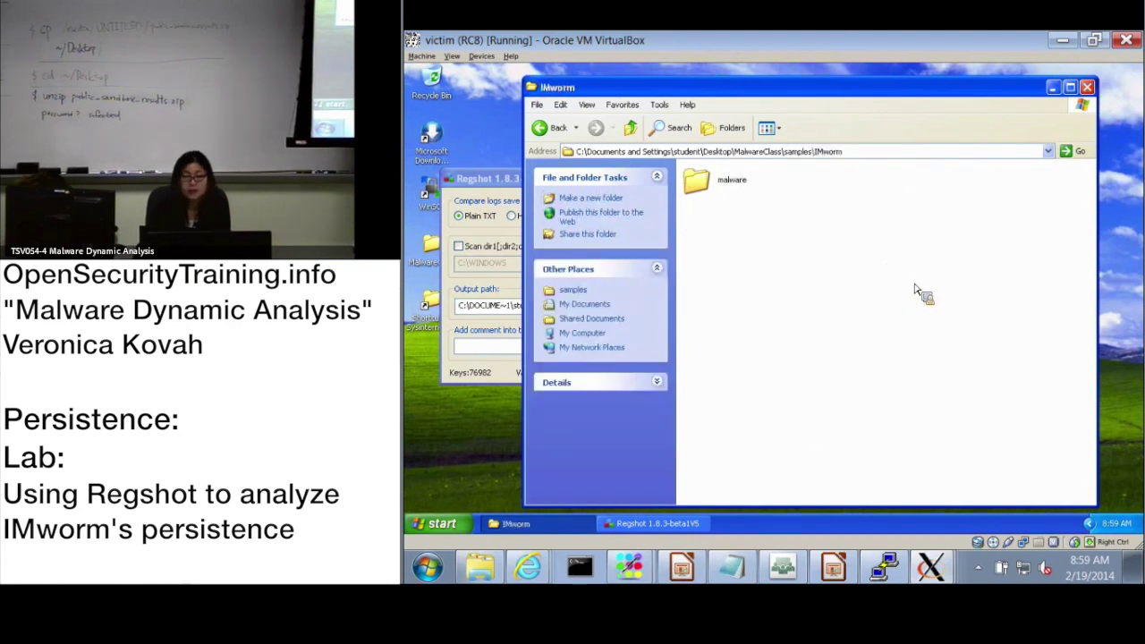
{"action": "left_click", "coordinate": [719, 190]}
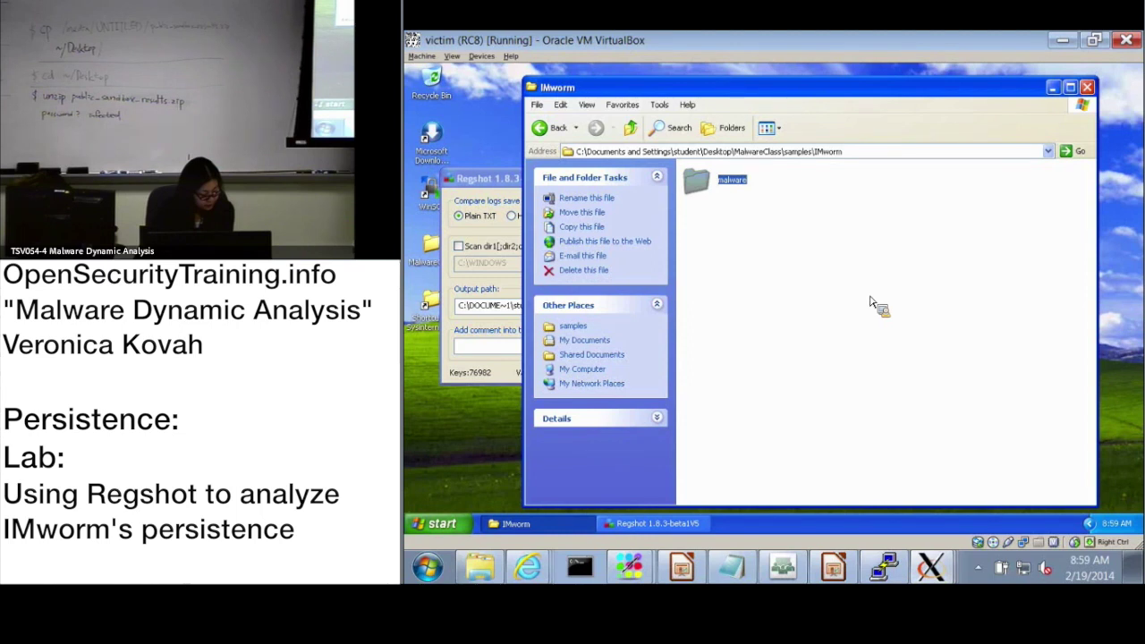
{"action": "left_click", "coordinate": [491, 184]}
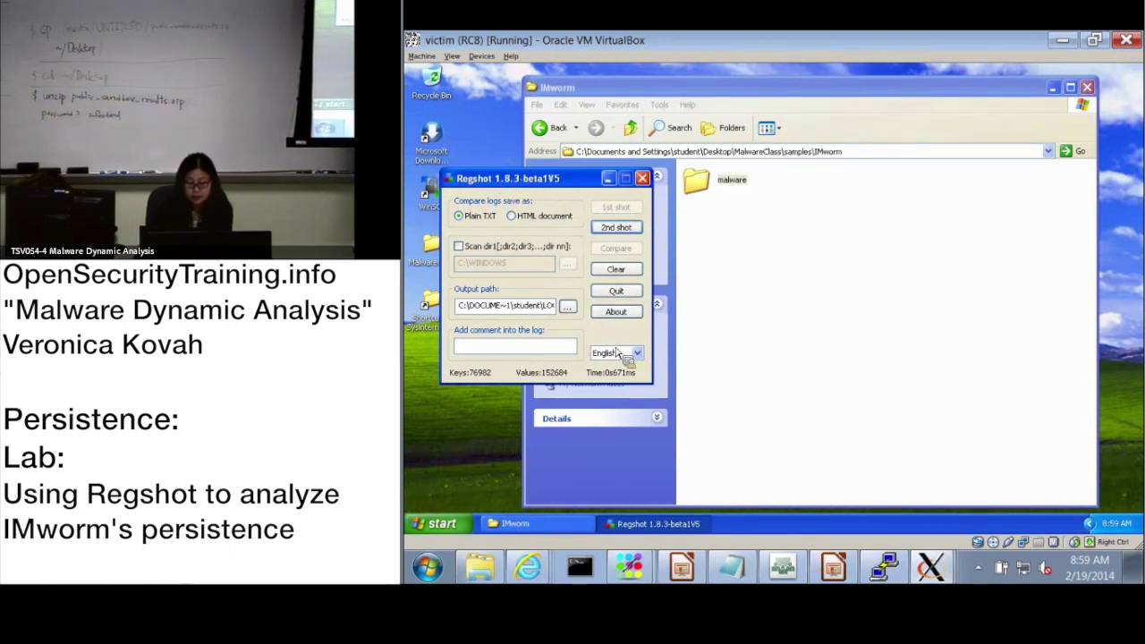
Step: Take the 2nd shot and compare, opening a log of 20 keys and 97 values added
{"action": "left_click", "coordinate": [622, 231]}
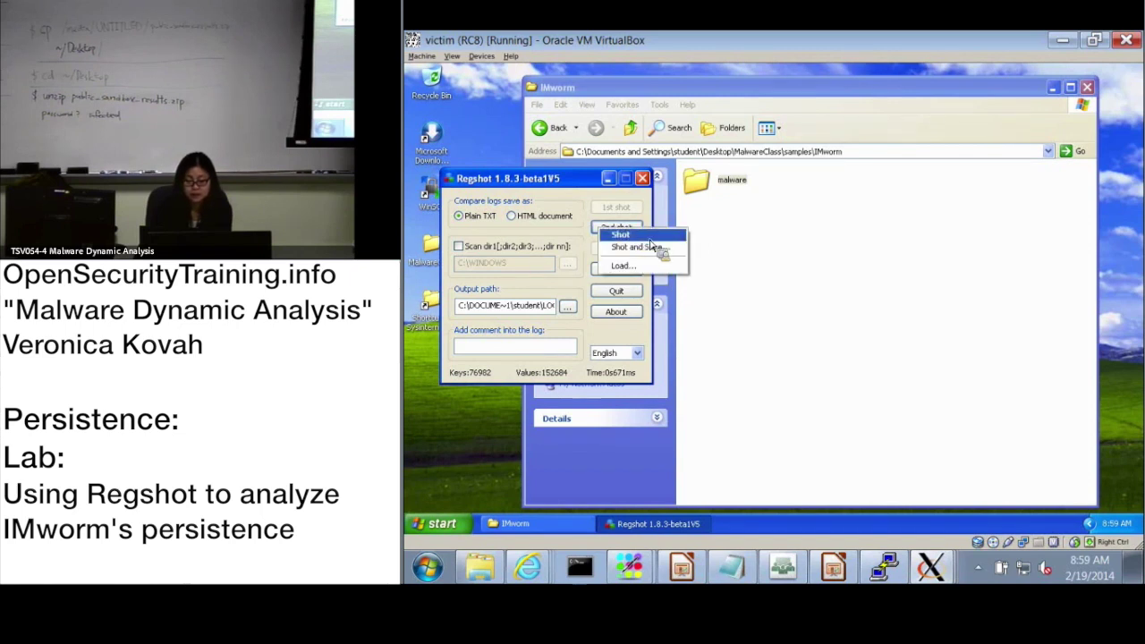
{"action": "left_click", "coordinate": [660, 236]}
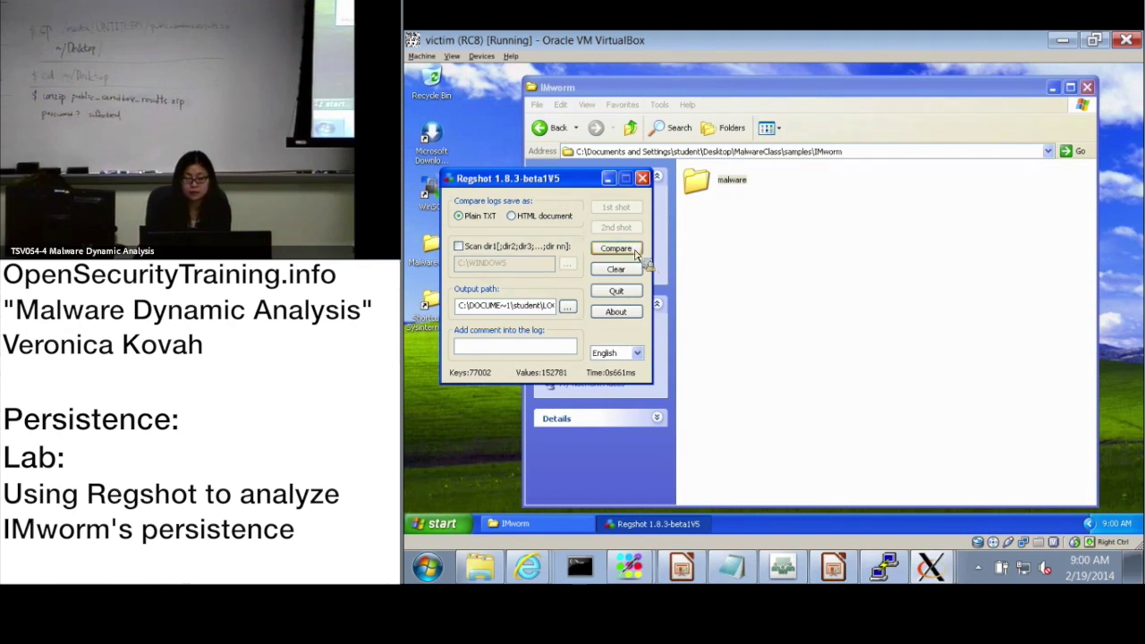
{"action": "left_click", "coordinate": [616, 249]}
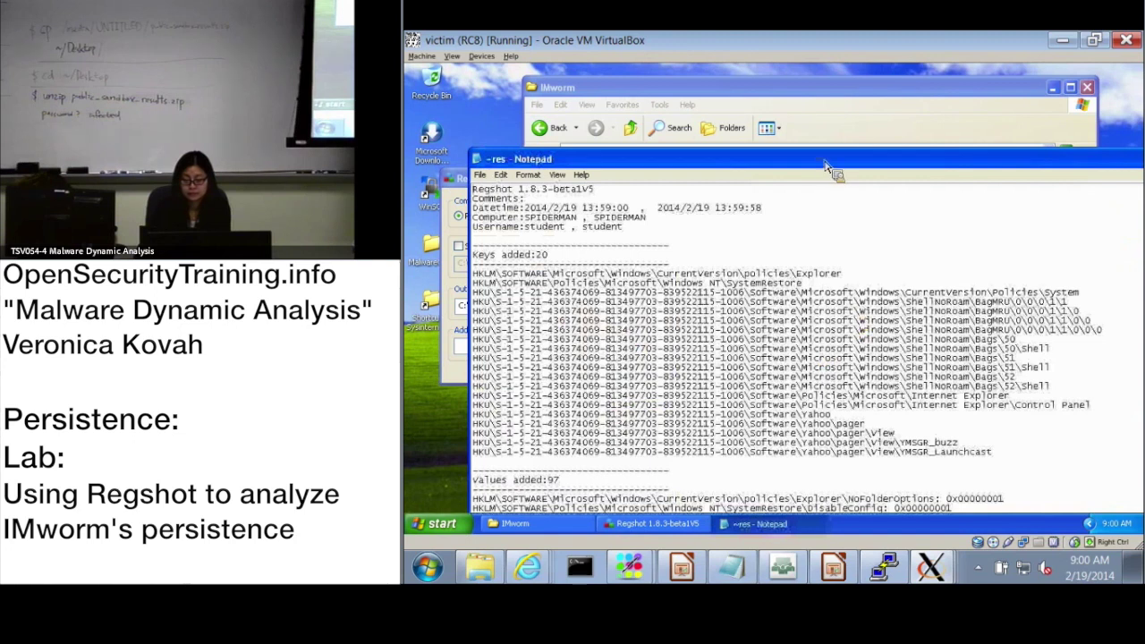
Step: Maximize the results log and scroll to Values modified:10 and Total changes:127
{"action": "left_click_drag", "start_coordinate": [827, 168], "coordinate": [776, 89]}
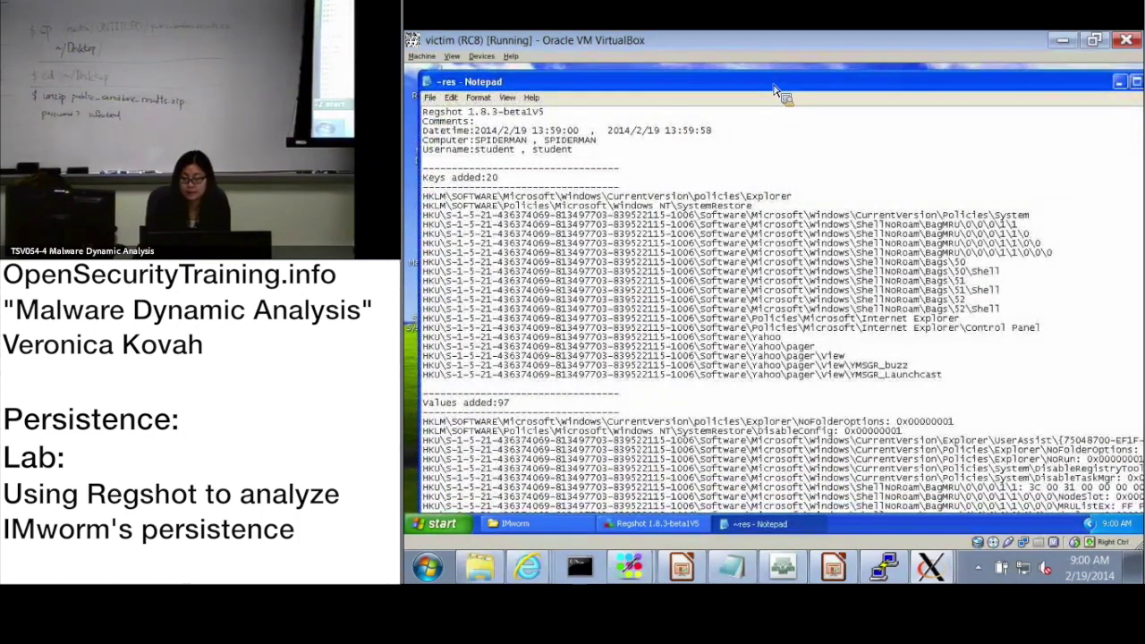
{"action": "left_click", "coordinate": [1134, 82]}
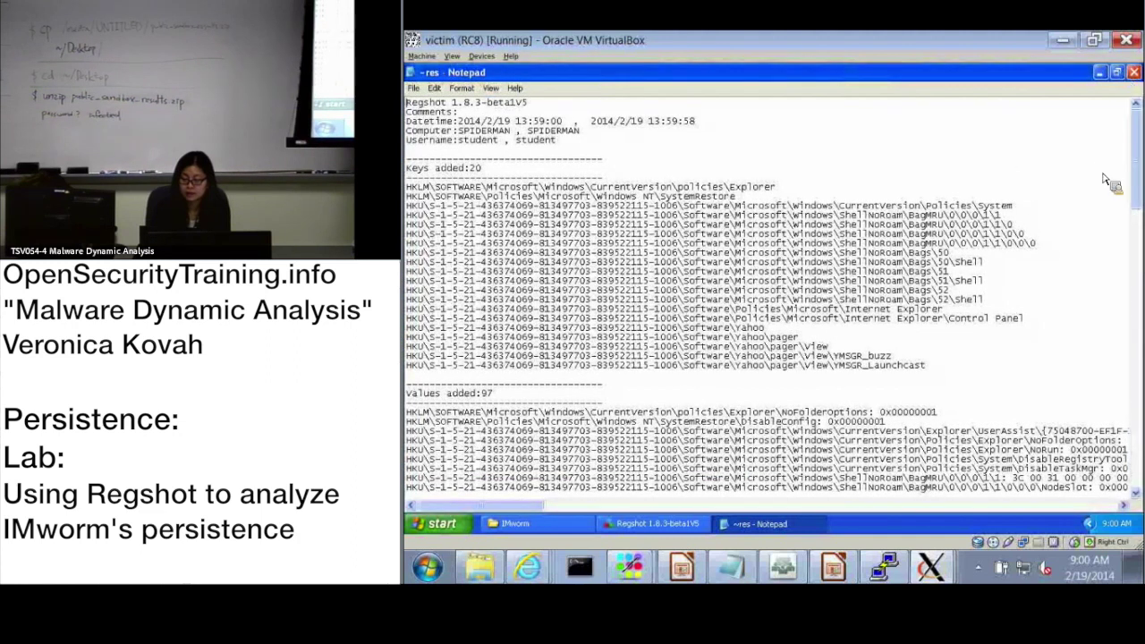
{"action": "left_click_drag", "start_coordinate": [1139, 150], "coordinate": [1133, 468]}
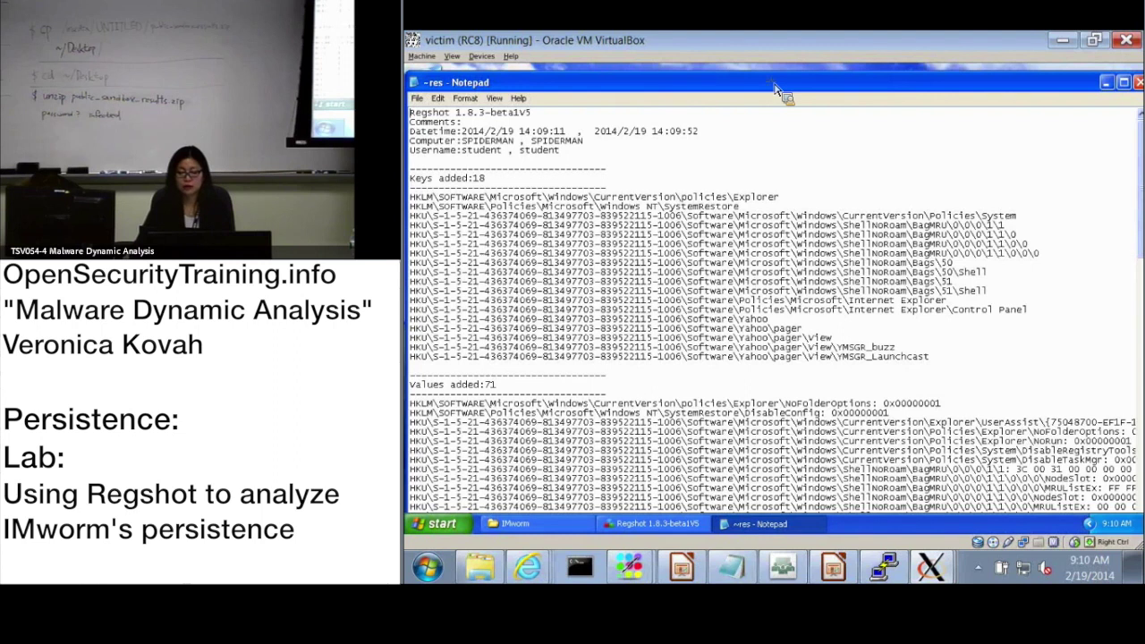
Step: View the newer log with 18 keys and 71 values added, then bring Regshot forward
{"action": "left_click_drag", "start_coordinate": [777, 89], "coordinate": [776, 87]}
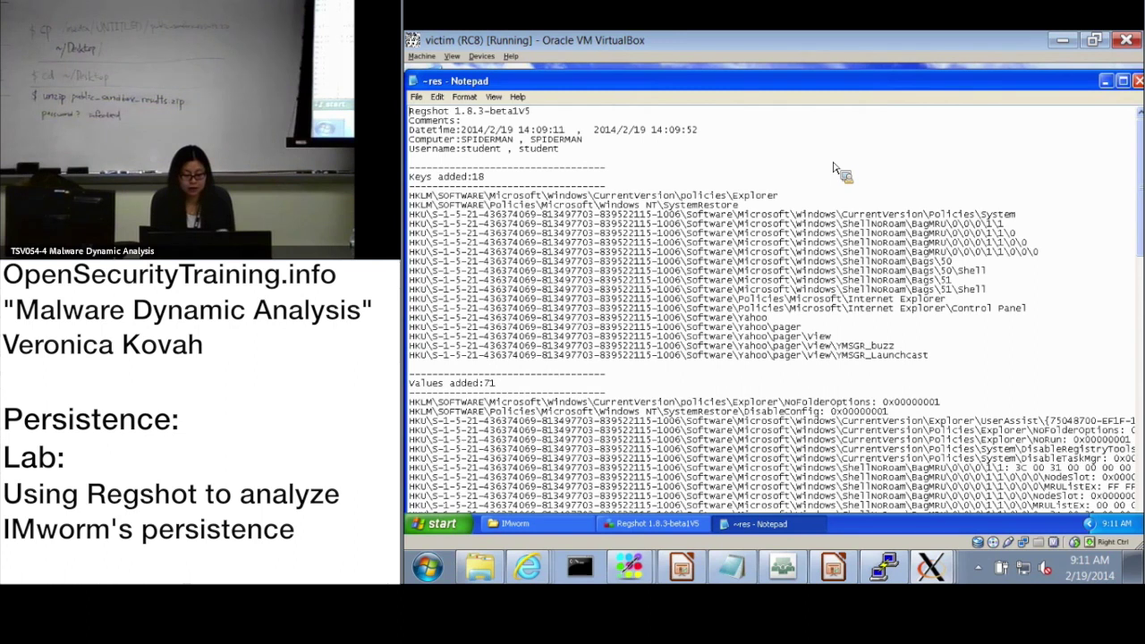
{"action": "left_click", "coordinate": [666, 527]}
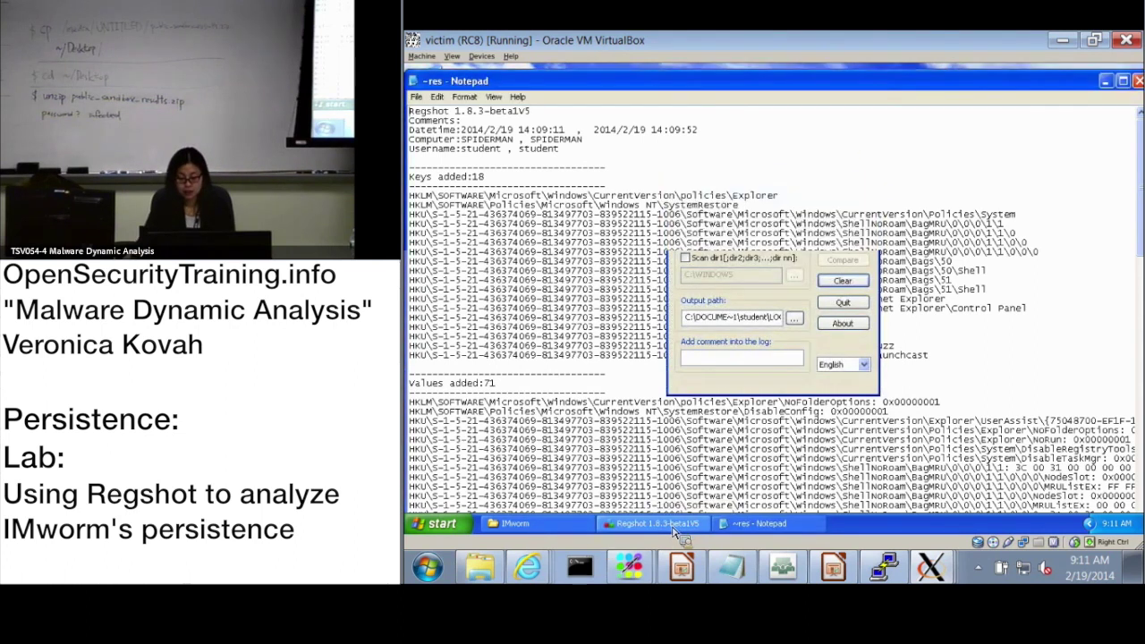
Step: Enable the C:\WINDOWS scan option, check the diff log, then close Regshot
{"action": "left_click", "coordinate": [675, 531]}
{"action": "left_click", "coordinate": [678, 532]}
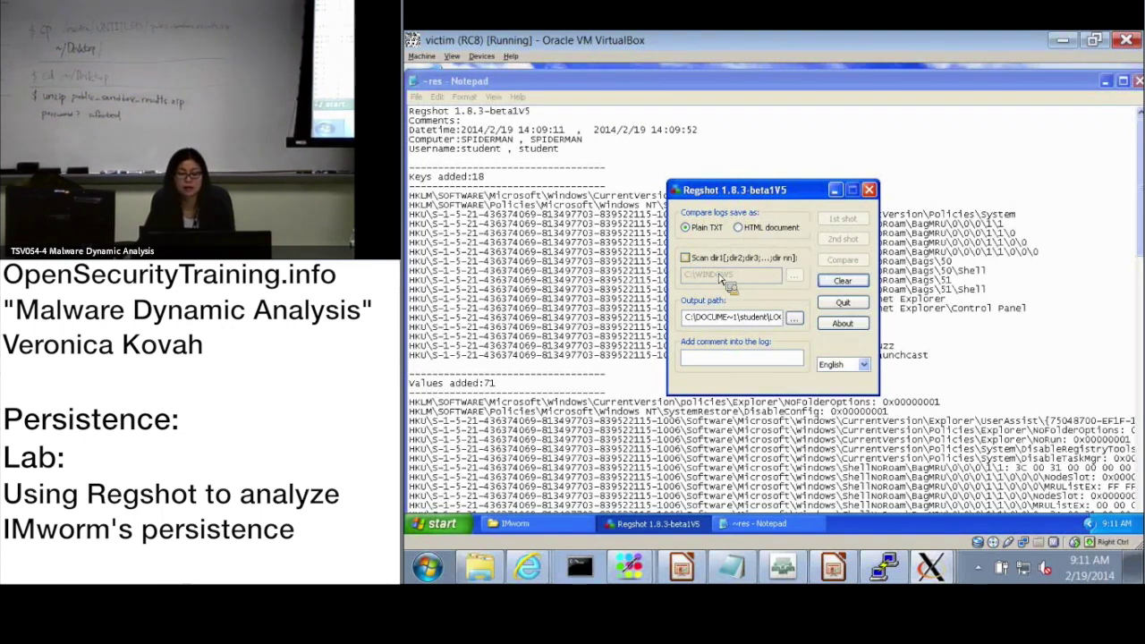
{"action": "left_click", "coordinate": [686, 258]}
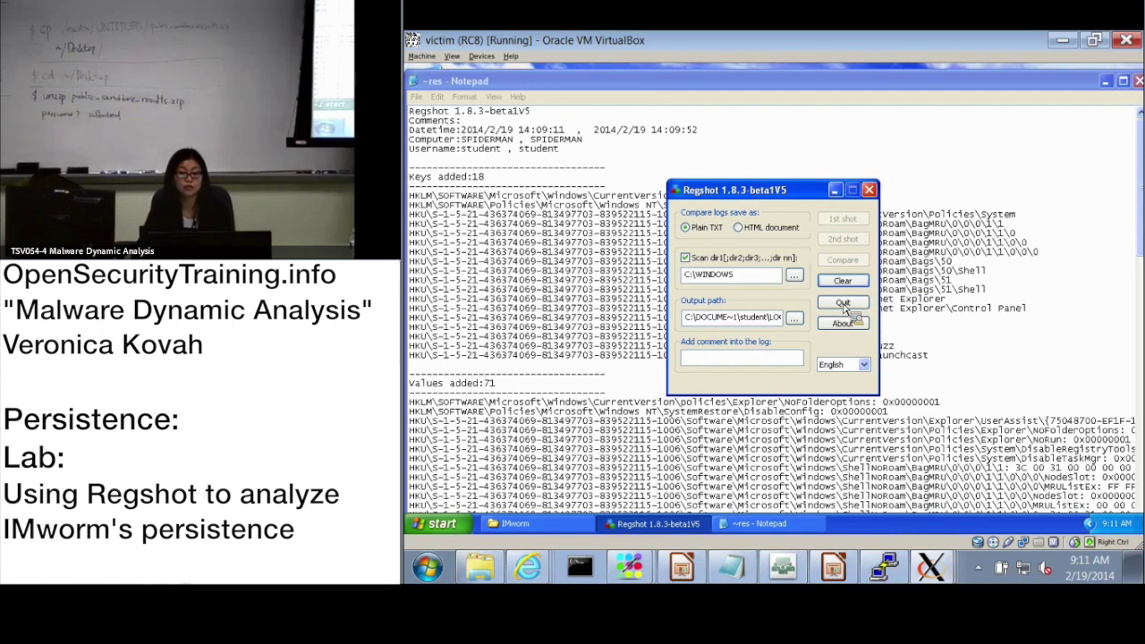
{"action": "left_click", "coordinate": [961, 371]}
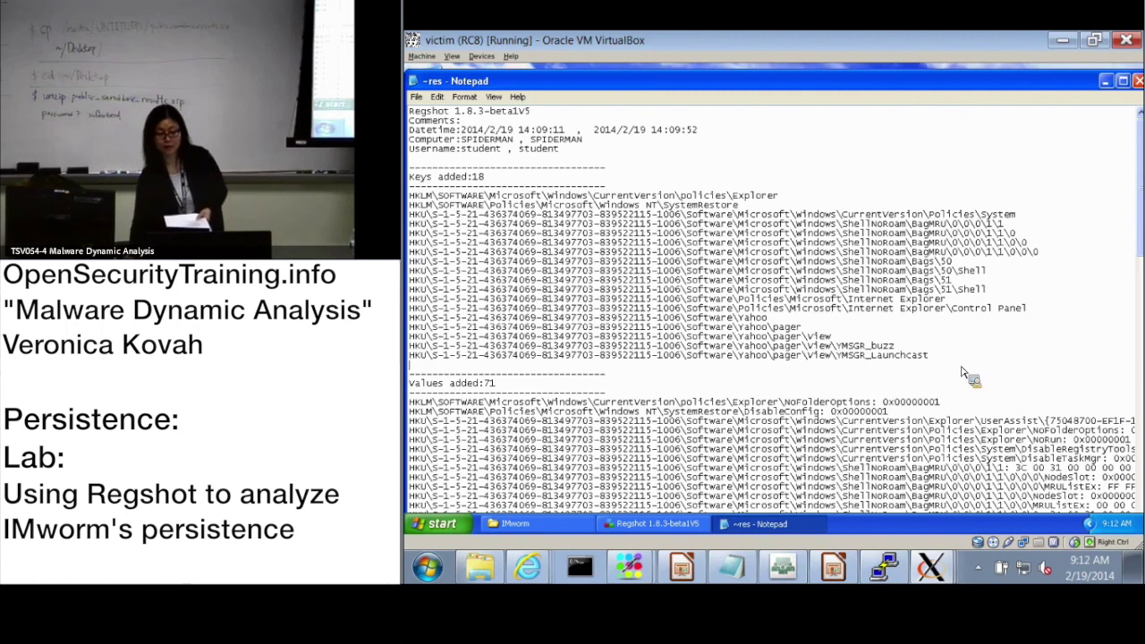
{"action": "left_click", "coordinate": [653, 524]}
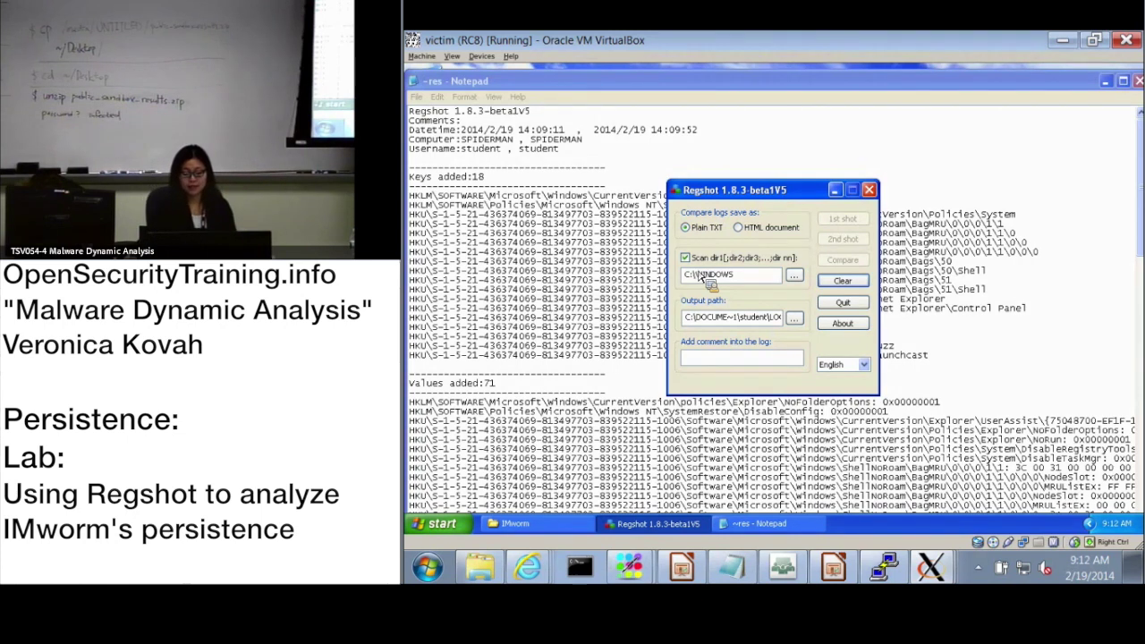
{"action": "left_click", "coordinate": [870, 191]}
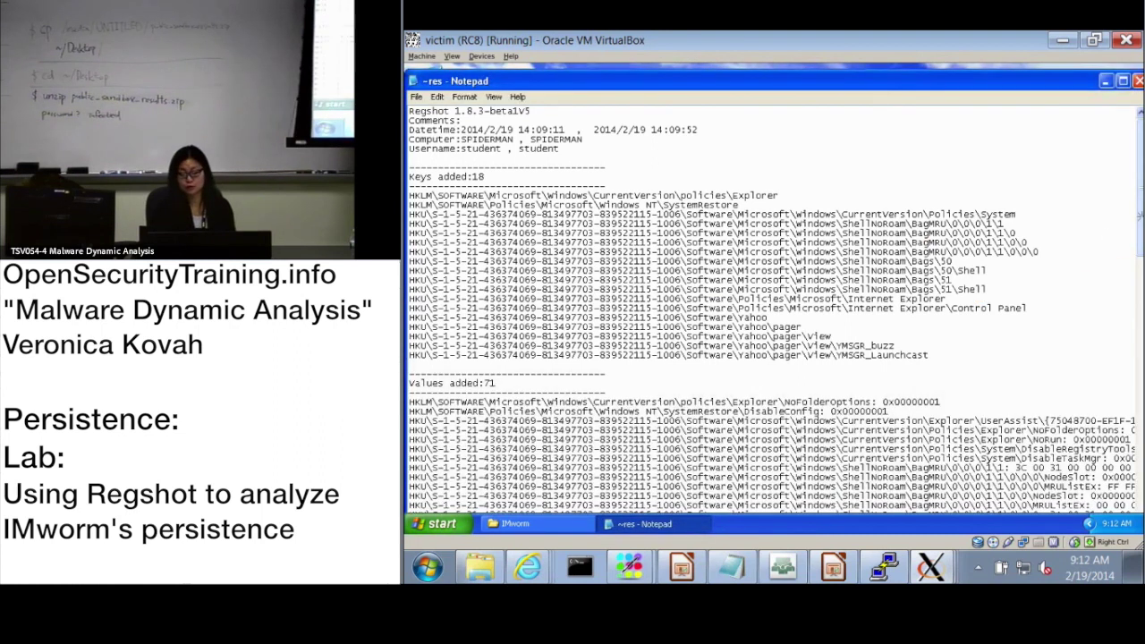
Step: Scroll the log and find 'winlogon', landing on the Values modified:10 section
{"action": "scroll", "coordinate": [1137, 257], "scroll_direction": "down", "scroll_amount": 3}
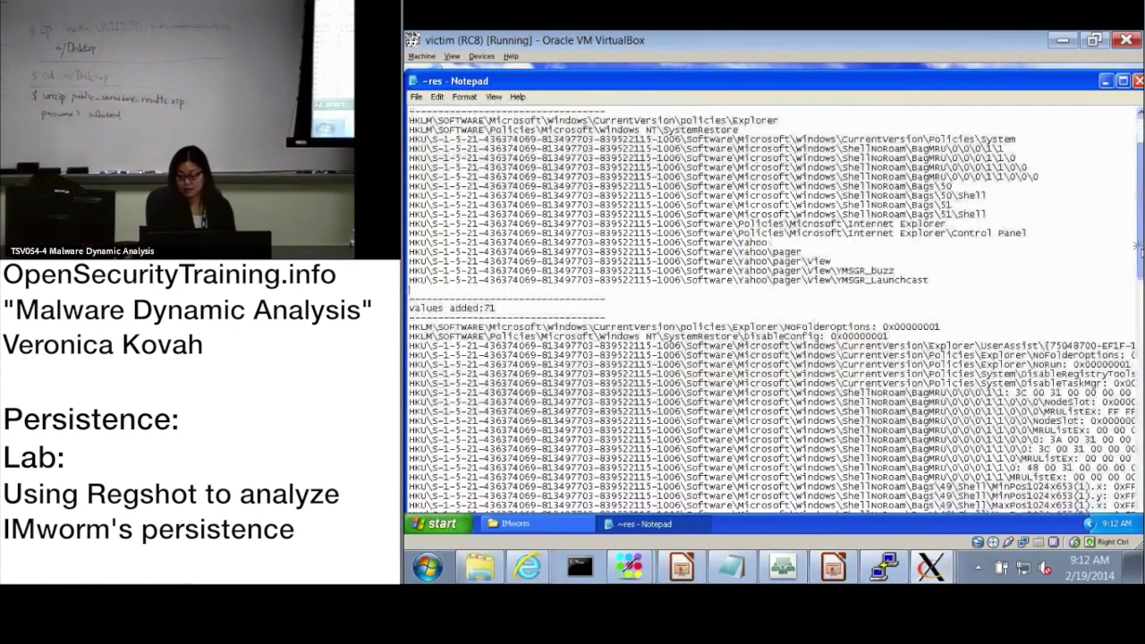
{"action": "scroll", "coordinate": [1137, 268], "scroll_direction": "down", "scroll_amount": 1}
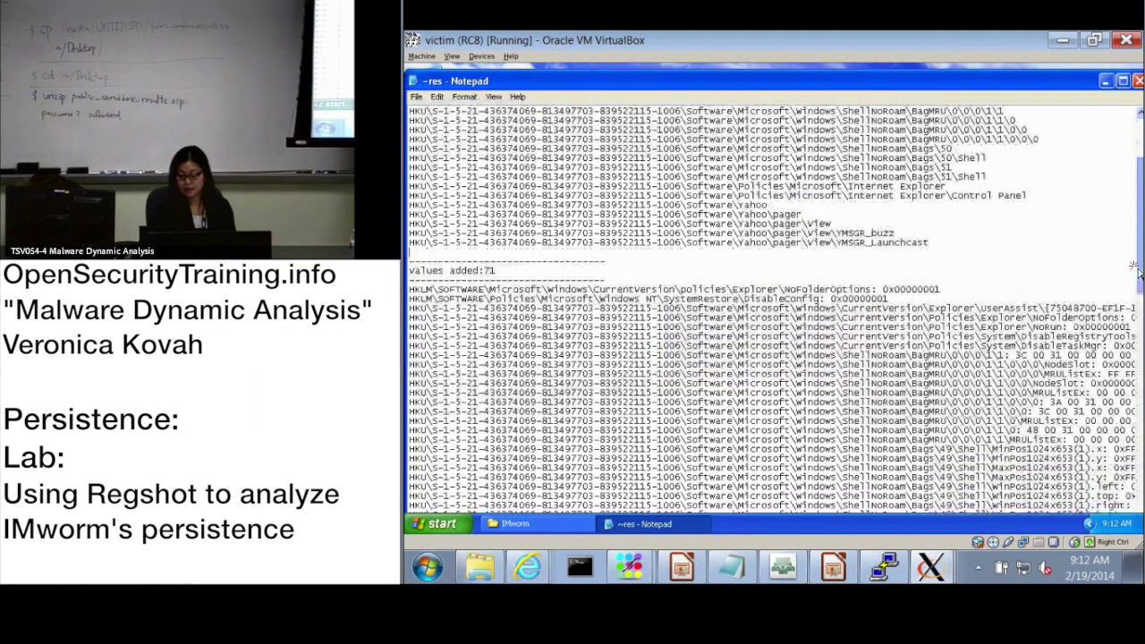
{"action": "scroll", "coordinate": [1137, 277], "scroll_direction": "down", "scroll_amount": 4}
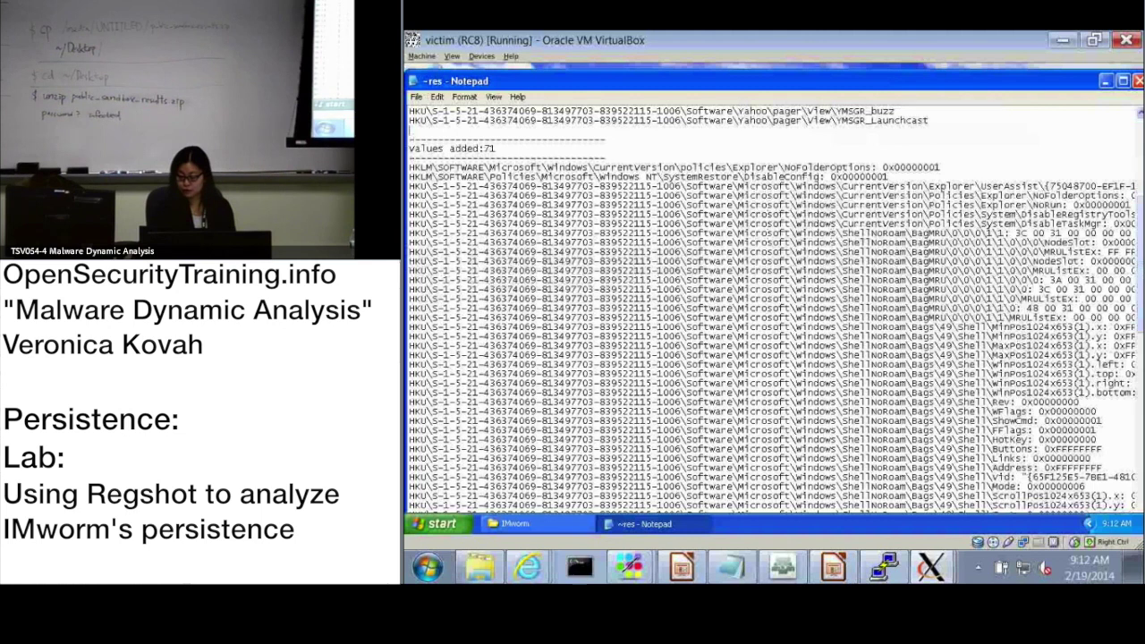
{"action": "scroll", "coordinate": [1136, 269], "scroll_direction": "down", "scroll_amount": 1}
{"action": "scroll", "coordinate": [1137, 269], "scroll_direction": "down", "scroll_amount": 1}
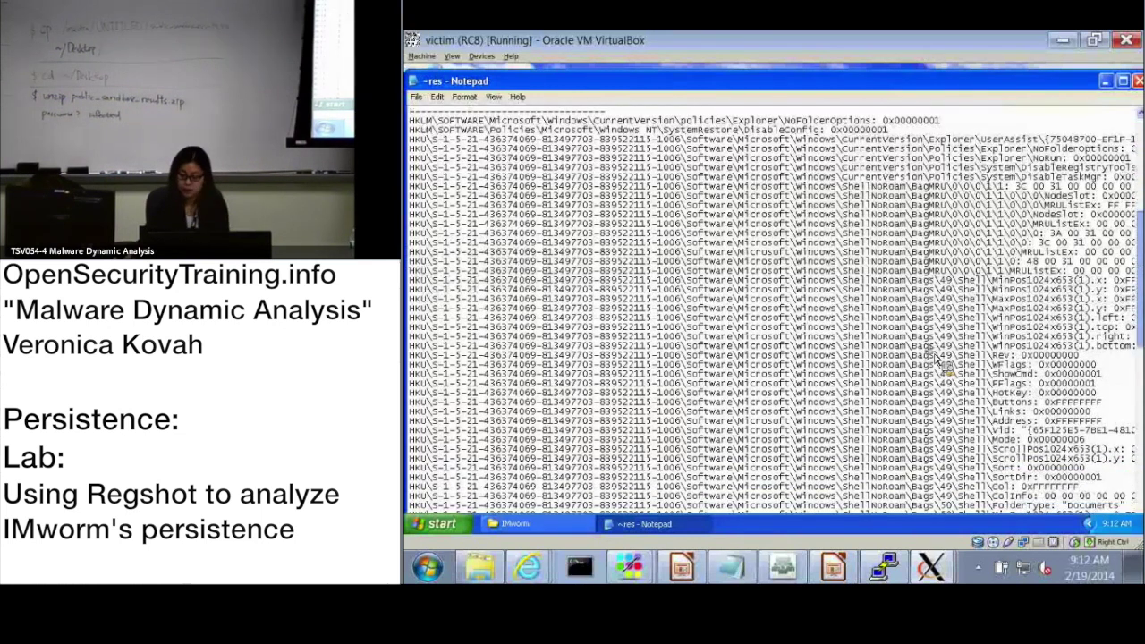
{"action": "key", "text": "ctrl+f"}
{"action": "type", "text": "win"}
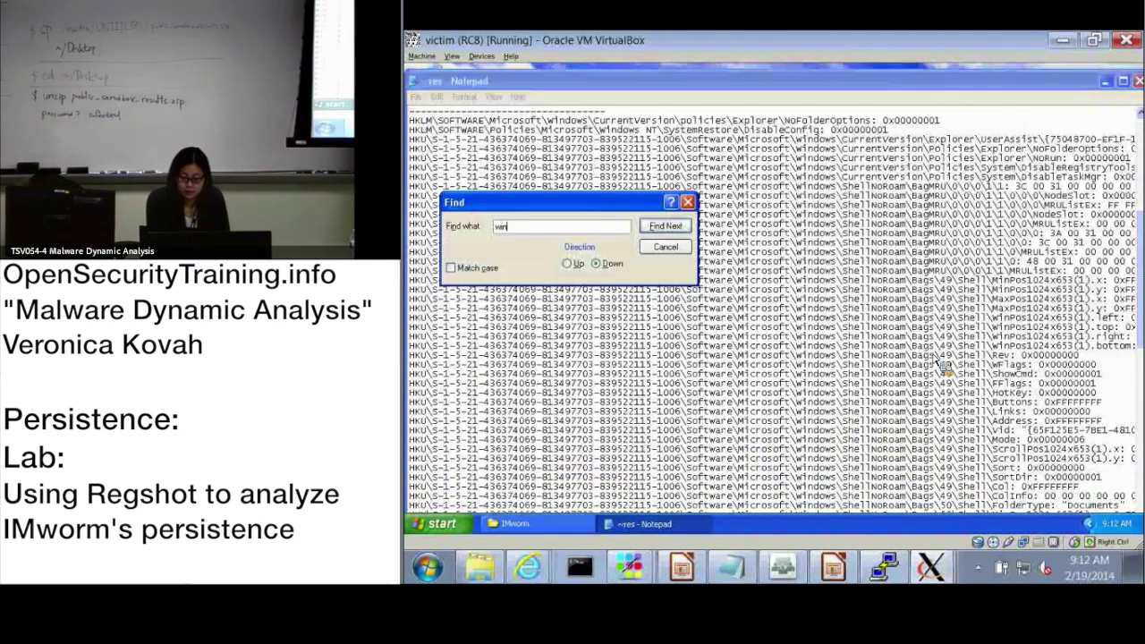
{"action": "type", "text": "logon"}
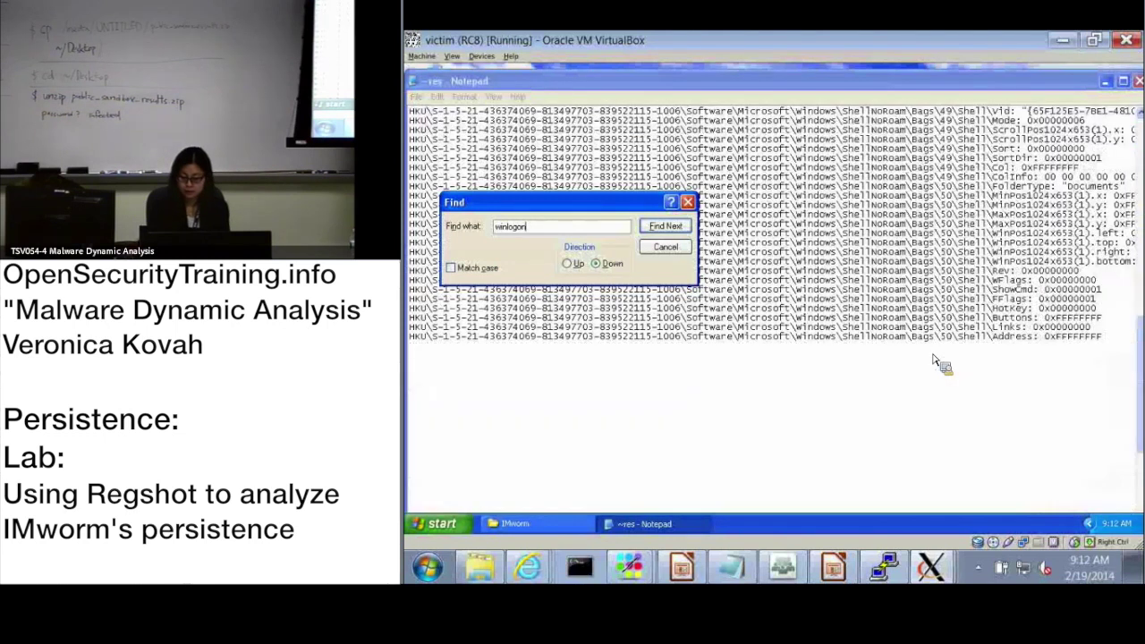
{"action": "key", "text": "Return"}
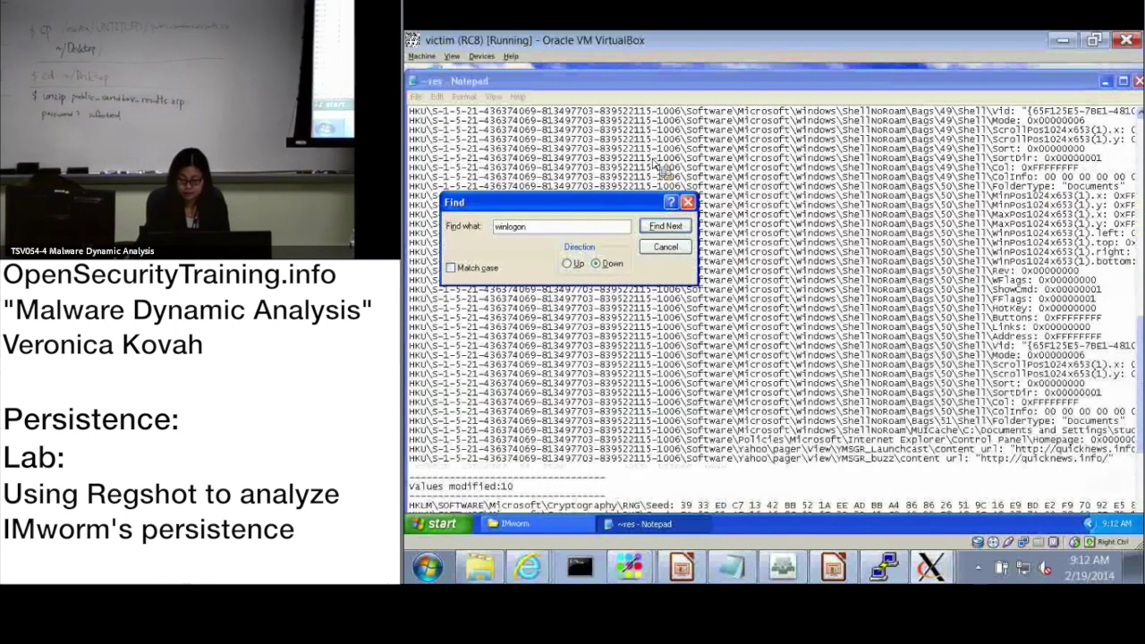
{"action": "left_click", "coordinate": [690, 203]}
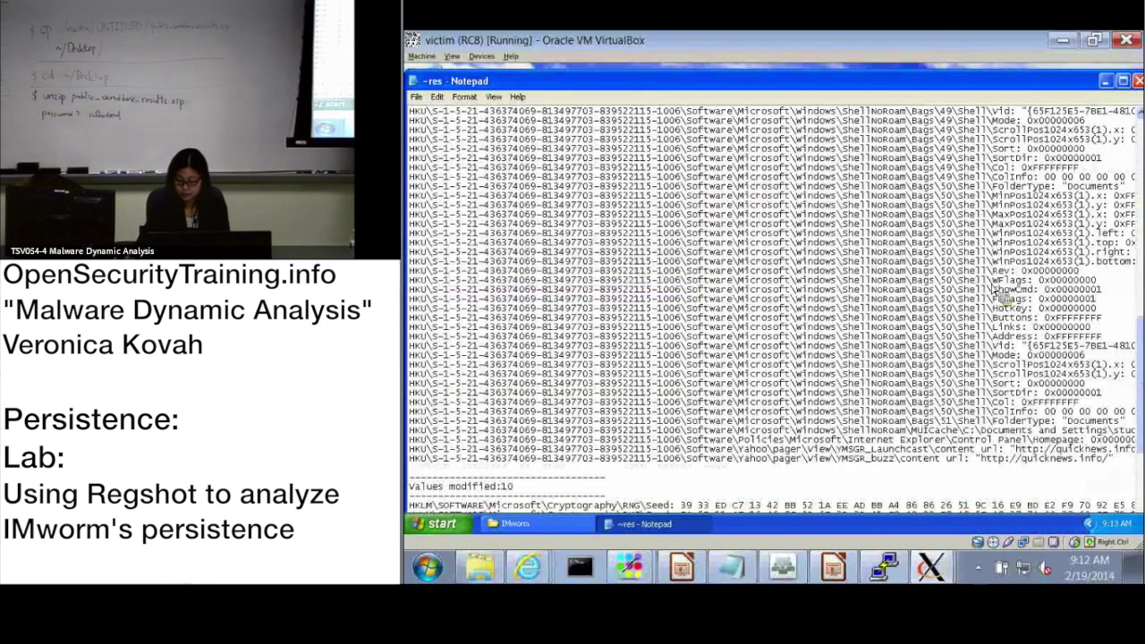
Step: Maximize the log and highlight the Winlogon Shell value now including lsass.exe
{"action": "left_click", "coordinate": [1123, 81]}
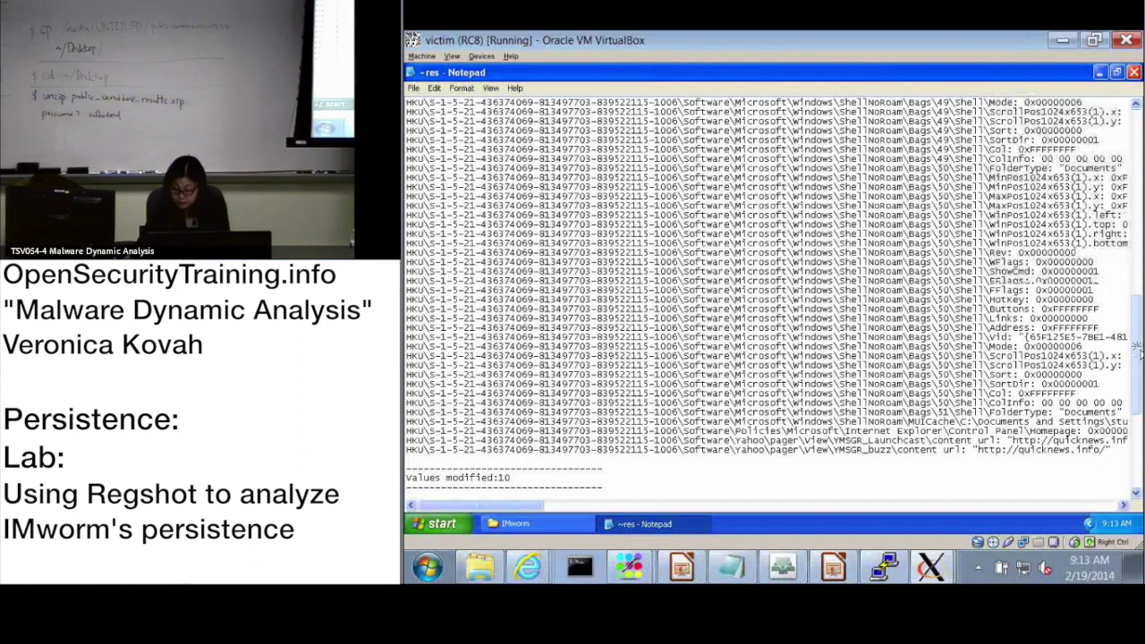
{"action": "left_click_drag", "start_coordinate": [1139, 338], "coordinate": [1138, 384]}
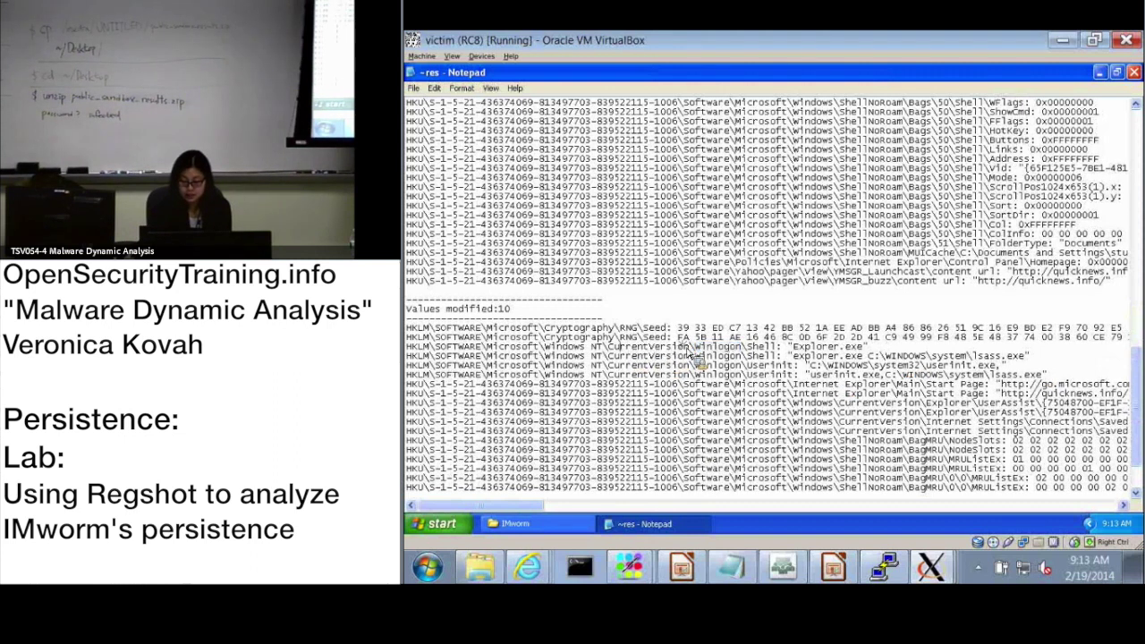
{"action": "left_click_drag", "start_coordinate": [619, 347], "coordinate": [766, 347]}
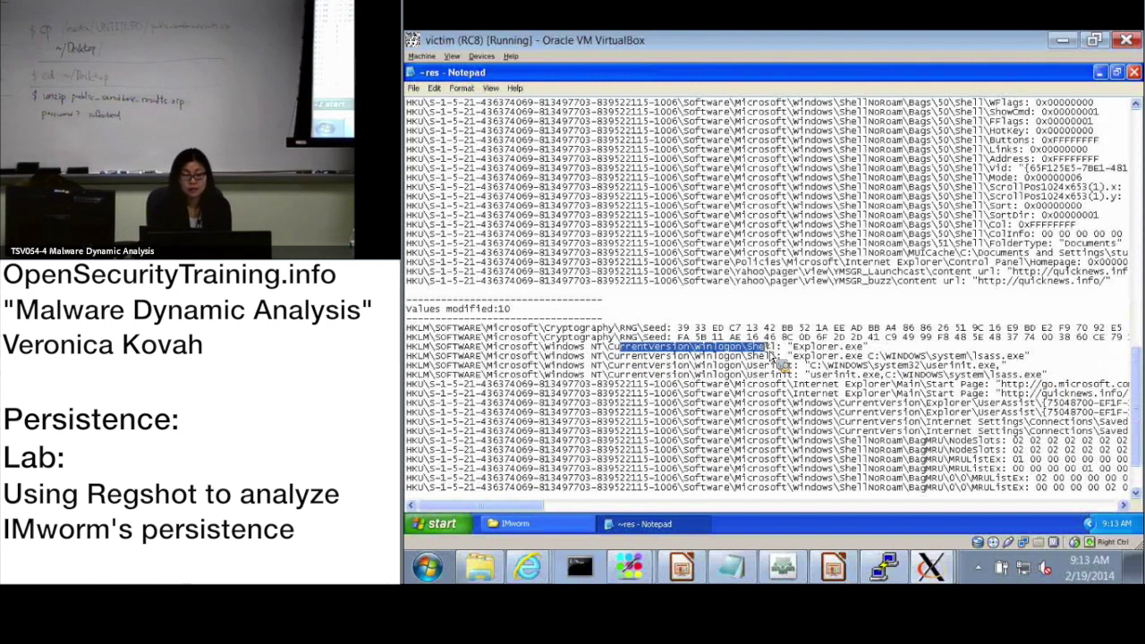
{"action": "left_click_drag", "start_coordinate": [777, 362], "coordinate": [857, 361]}
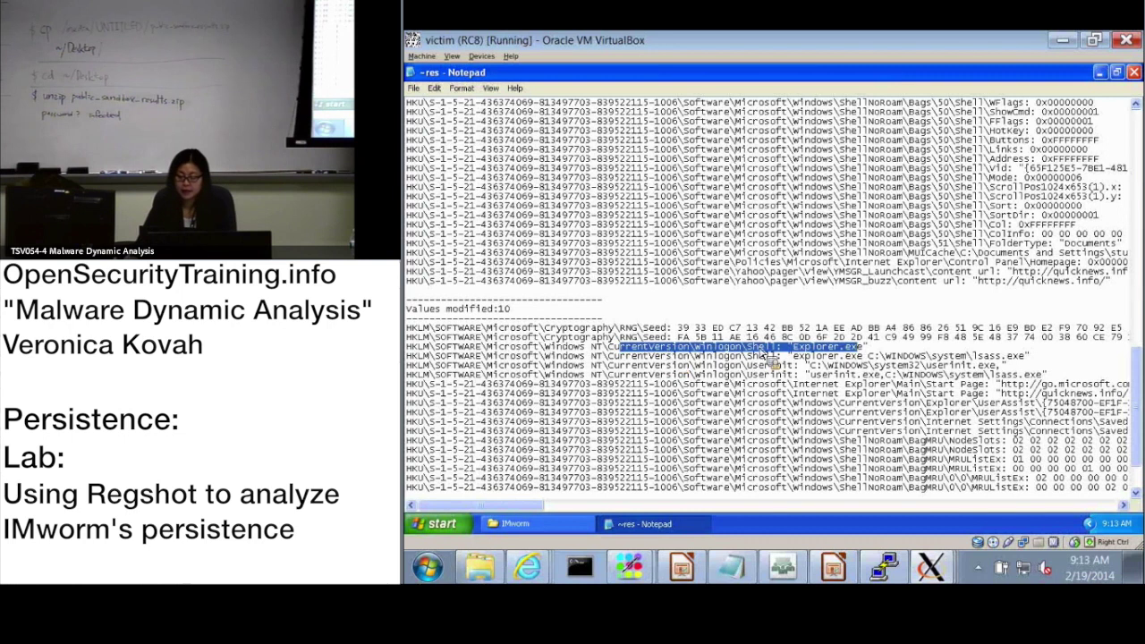
{"action": "left_click", "coordinate": [624, 358]}
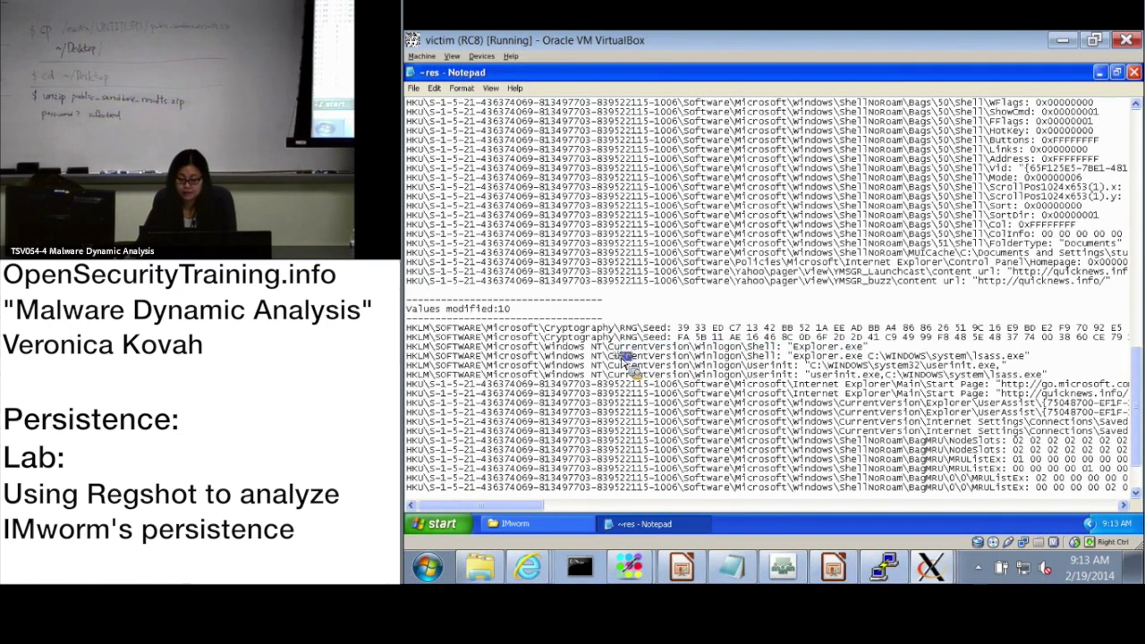
{"action": "left_click_drag", "start_coordinate": [623, 358], "coordinate": [1040, 358]}
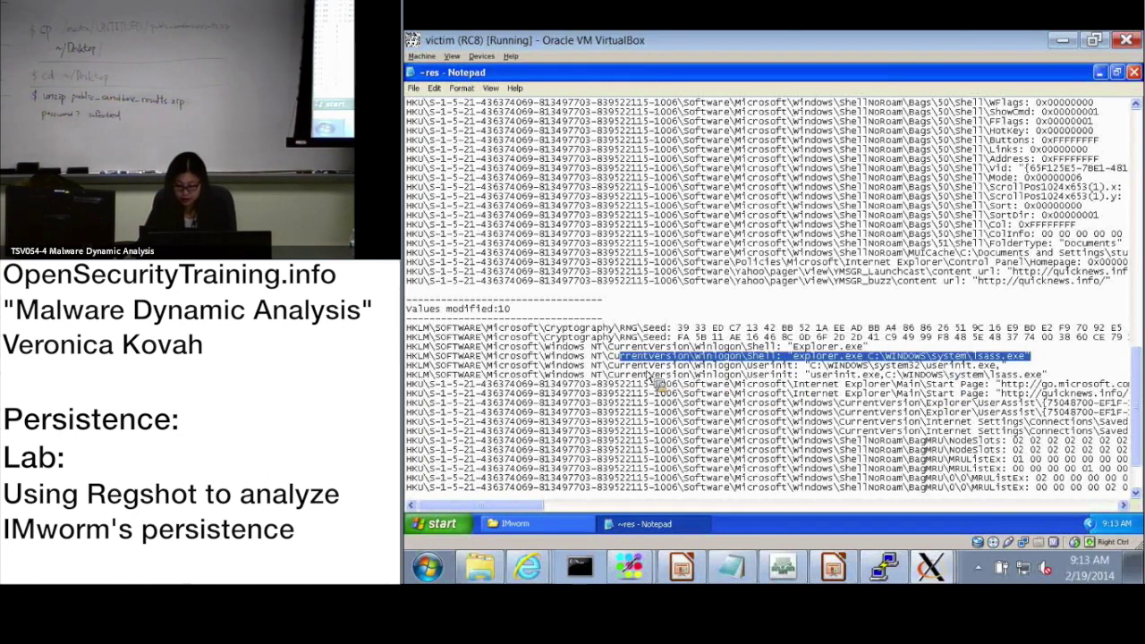
Step: Highlight the Userinit value and its added C:\WINDOWS\system\lsass.exe entry
{"action": "left_click", "coordinate": [638, 367]}
{"action": "left_click_drag", "start_coordinate": [681, 373], "coordinate": [1011, 372]}
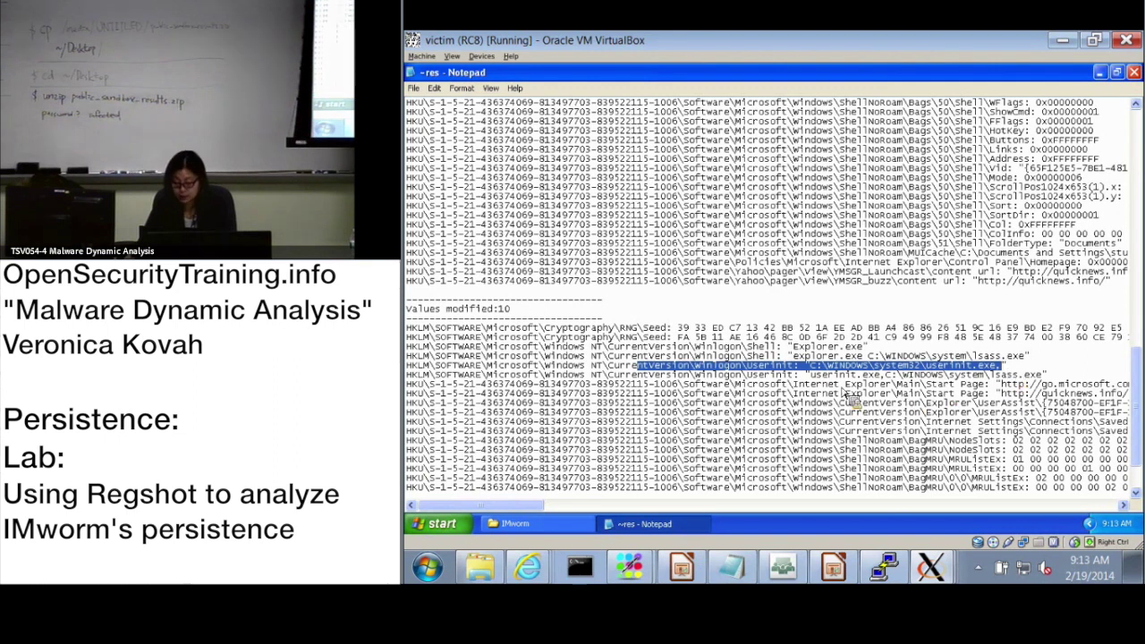
{"action": "left_click", "coordinate": [895, 385]}
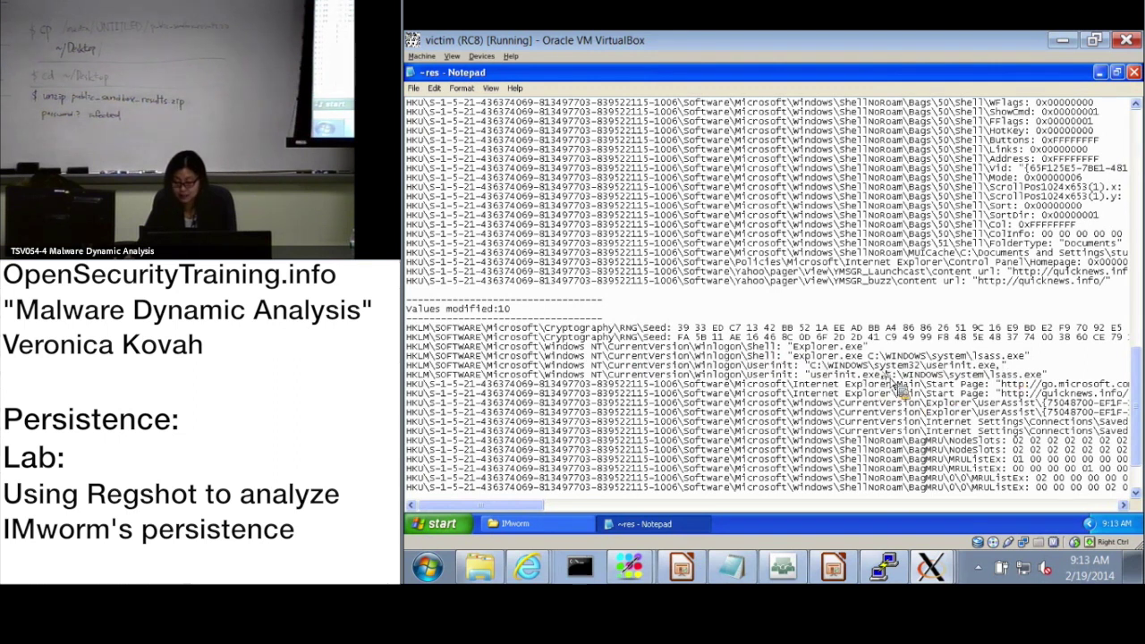
{"action": "left_click_drag", "start_coordinate": [898, 386], "coordinate": [1051, 390]}
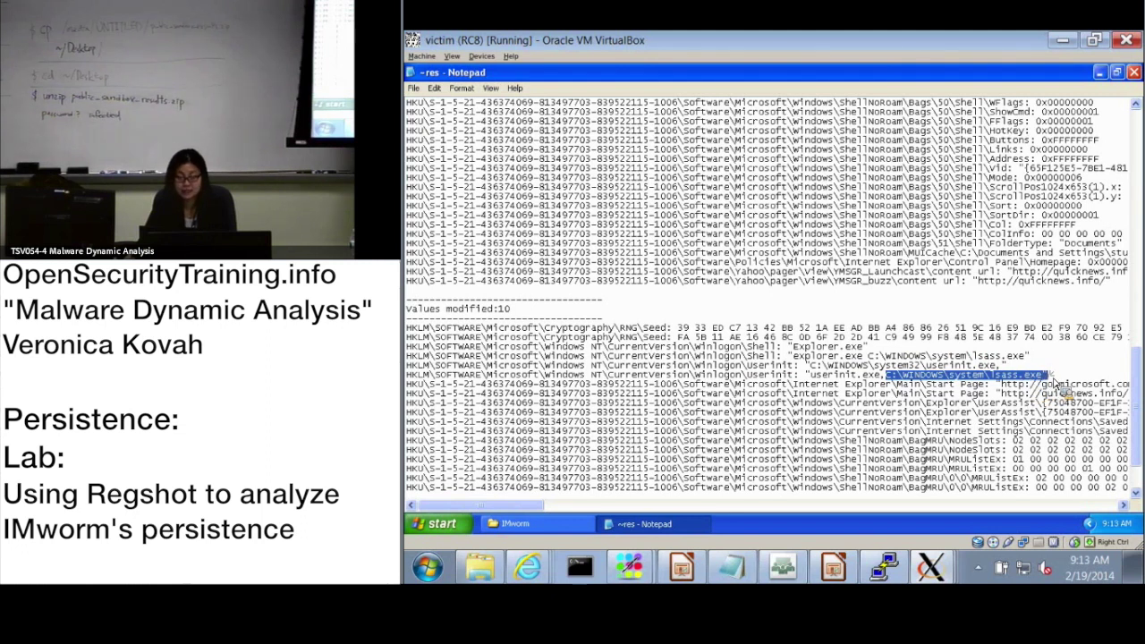
{"action": "double_click", "coordinate": [764, 375]}
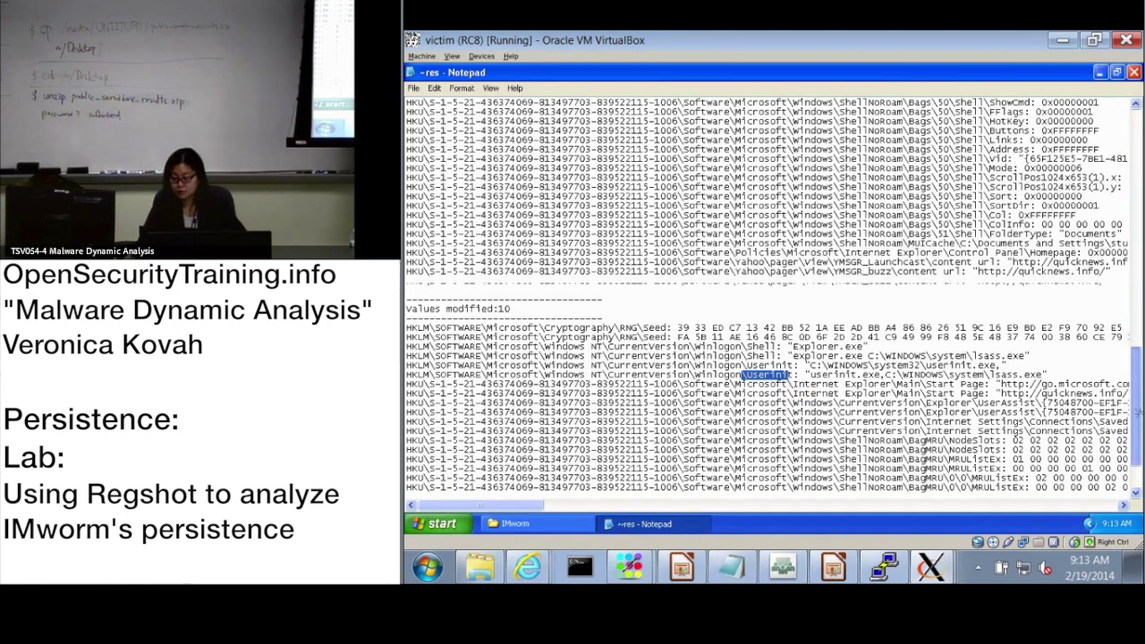
{"action": "mouse_move", "coordinate": [1138, 410]}
{"action": "left_mouse_down"}
{"action": "mouse_move", "coordinate": [1139, 444]}
{"action": "mouse_move", "coordinate": [1138, 396]}
{"action": "left_mouse_up"}
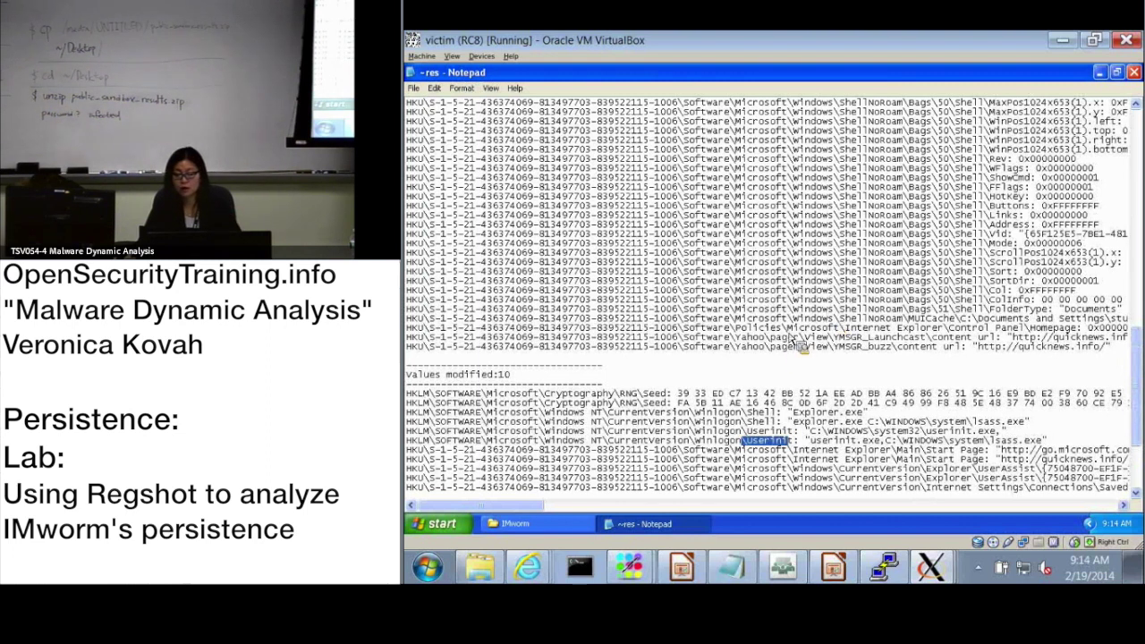
Step: Highlight the Yahoo pager content url lines pointing to quicknews.info, then scroll to the Total changes:99 summary
{"action": "left_click_drag", "start_coordinate": [783, 340], "coordinate": [1125, 350]}
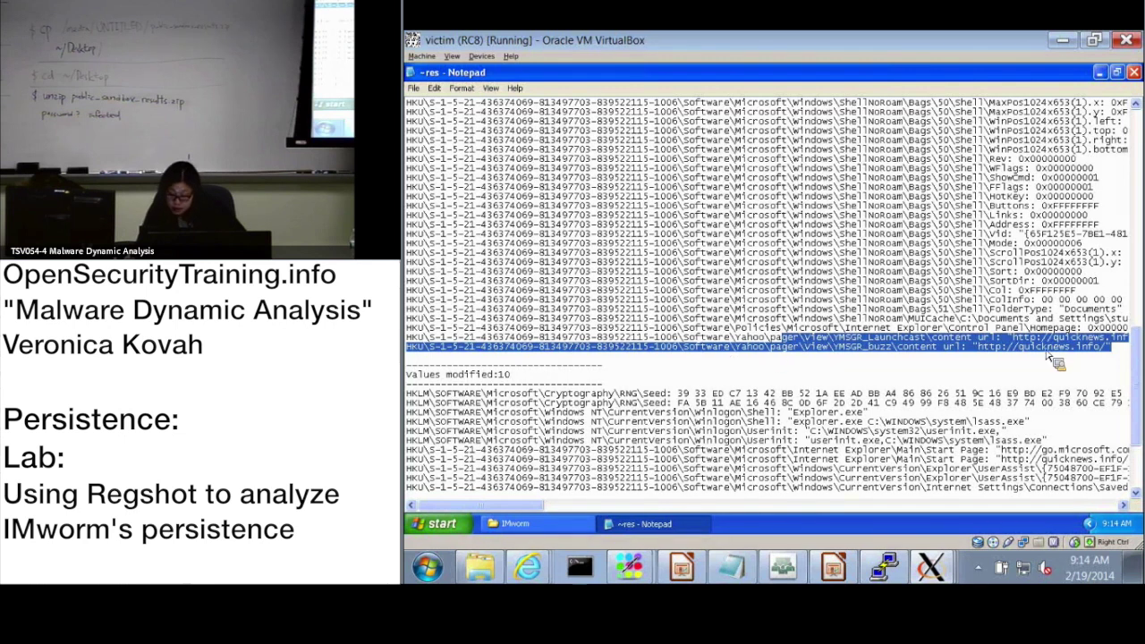
{"action": "left_click_drag", "start_coordinate": [1137, 385], "coordinate": [1136, 433]}
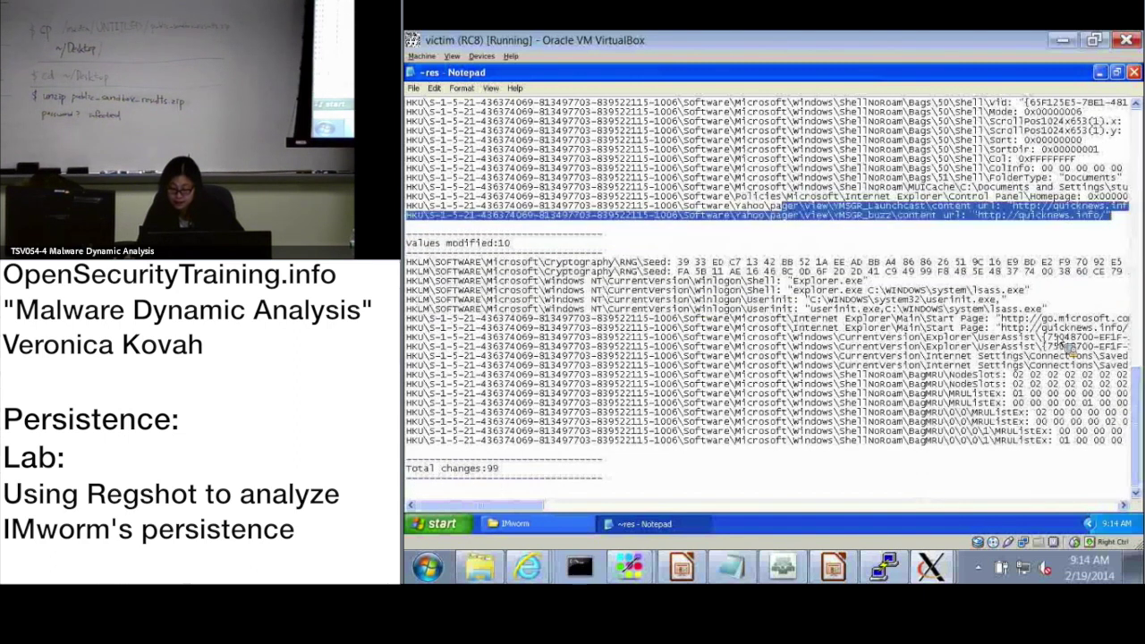
Step: Highlight both Internet Explorer Start Page lines, then mark where the new quicknews.info value begins
{"action": "left_click_drag", "start_coordinate": [603, 319], "coordinate": [1134, 345]}
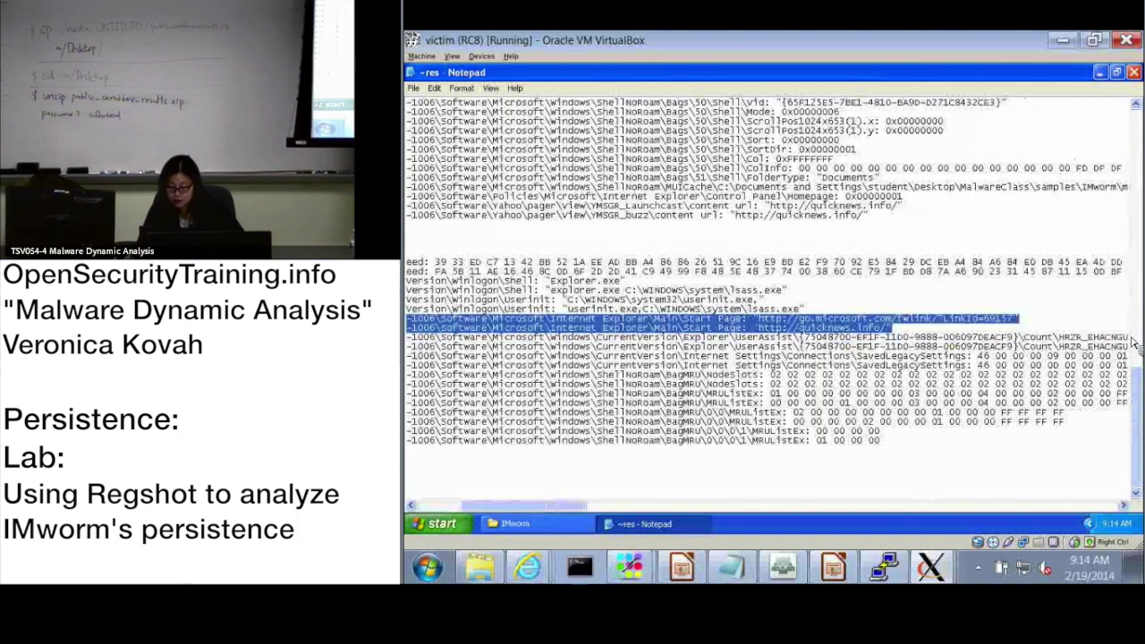
{"action": "left_click", "coordinate": [912, 396]}
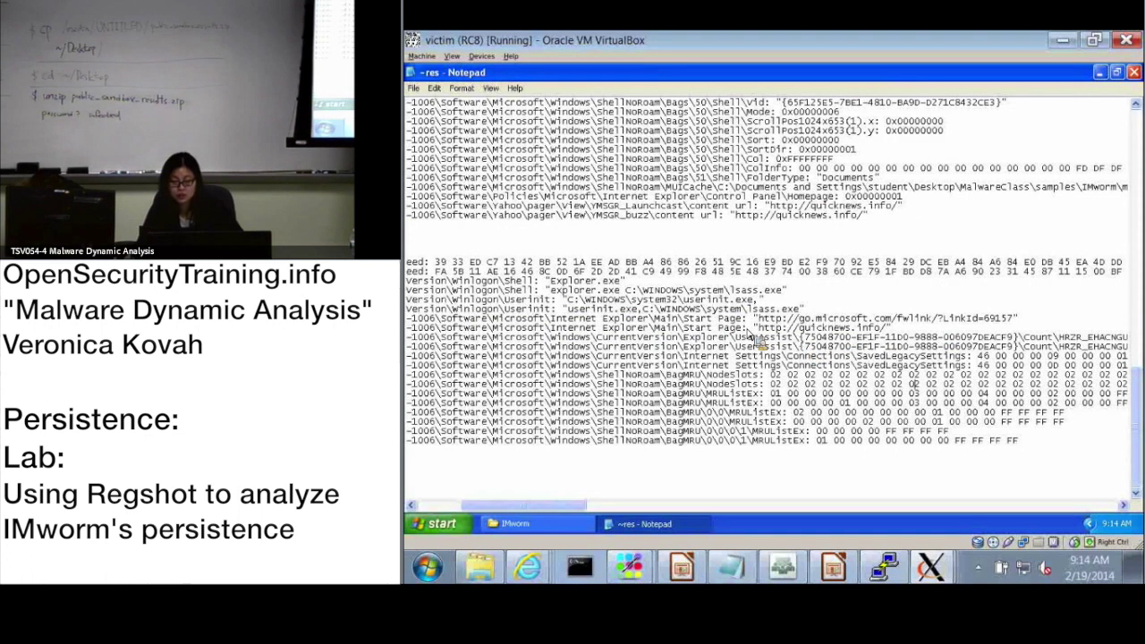
{"action": "left_click_drag", "start_coordinate": [741, 328], "coordinate": [754, 329]}
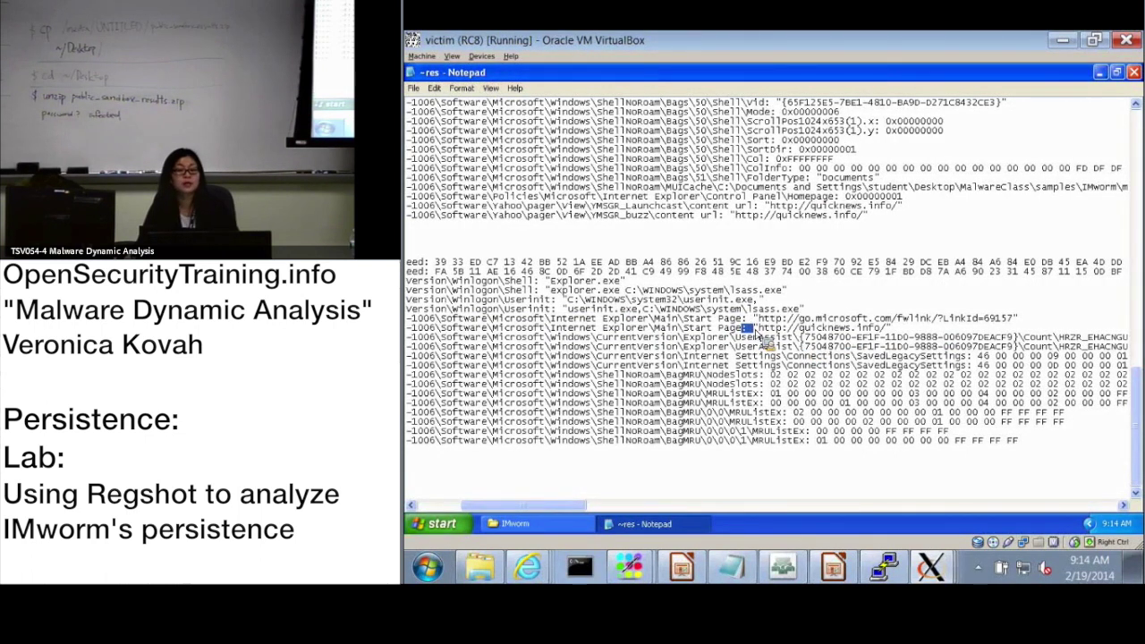